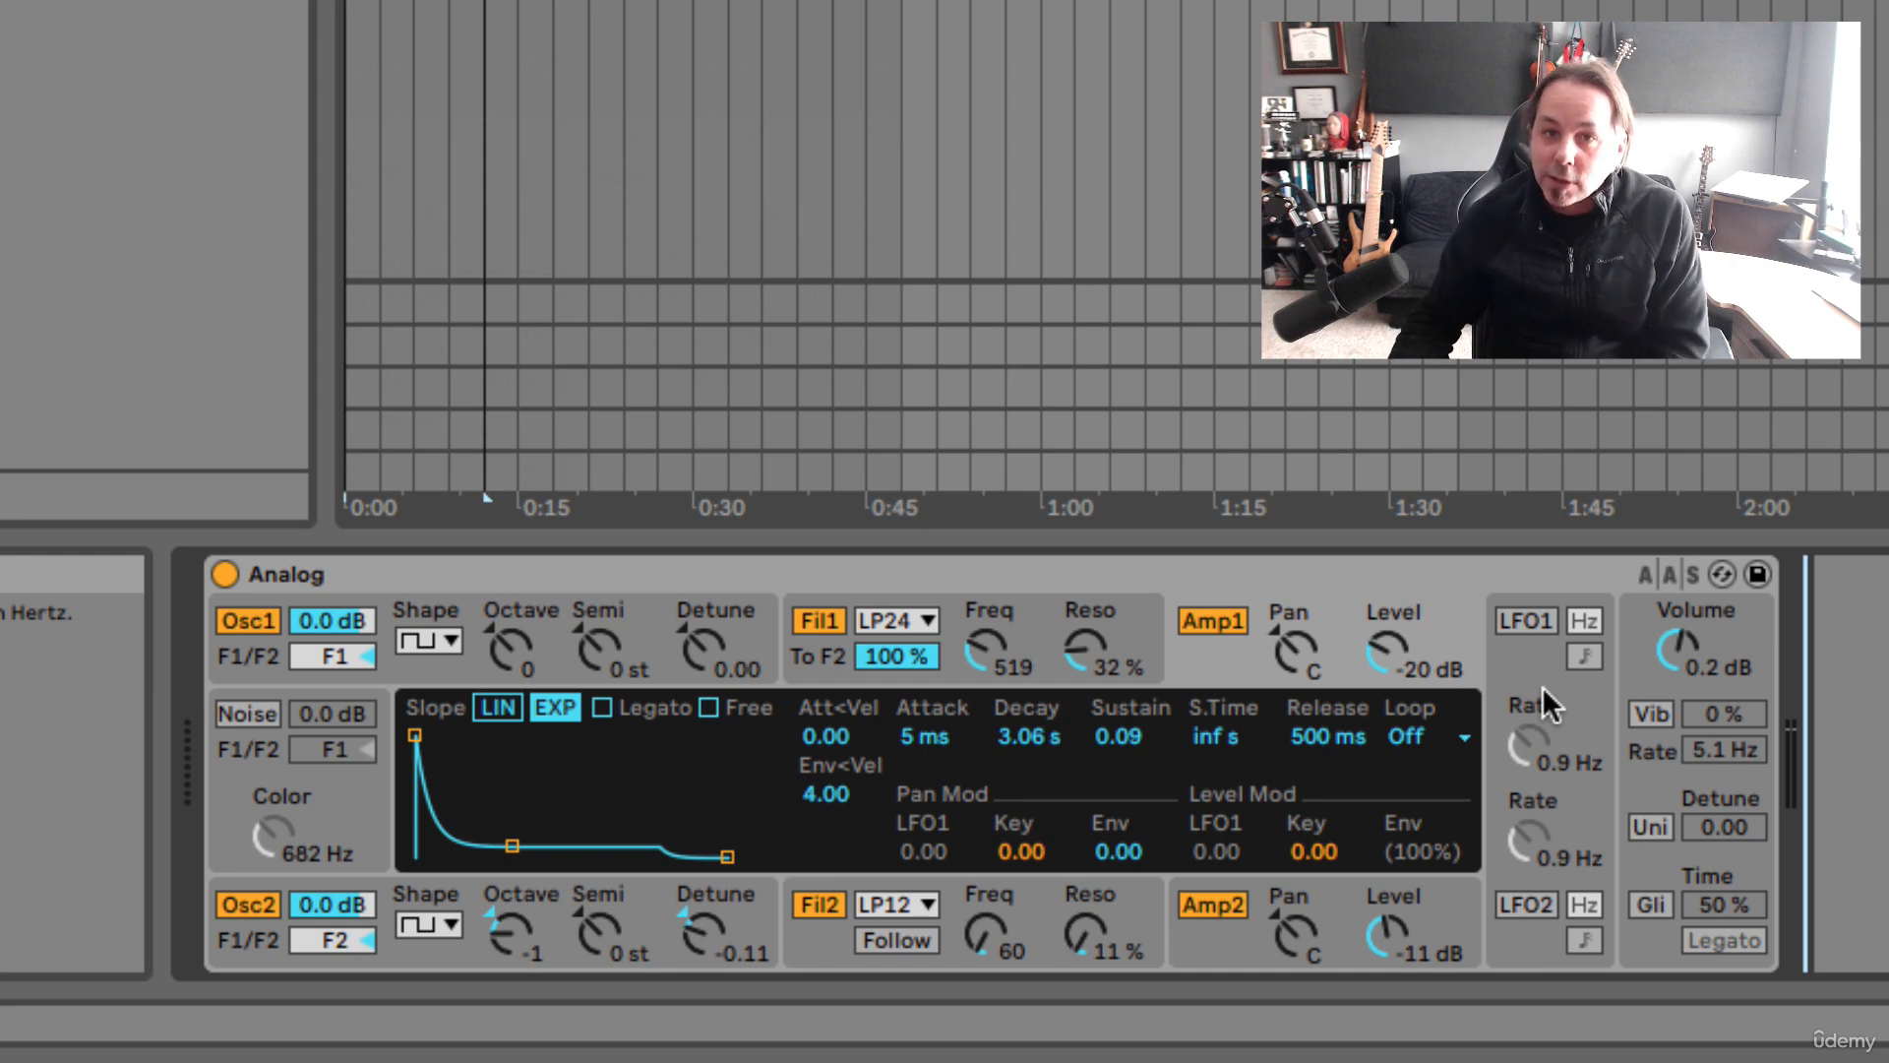
Sync LFO1 to the song tempo and set its rate to a dotted eighth (1/8d)
{"action": "left_click", "coordinate": [1526, 624]}
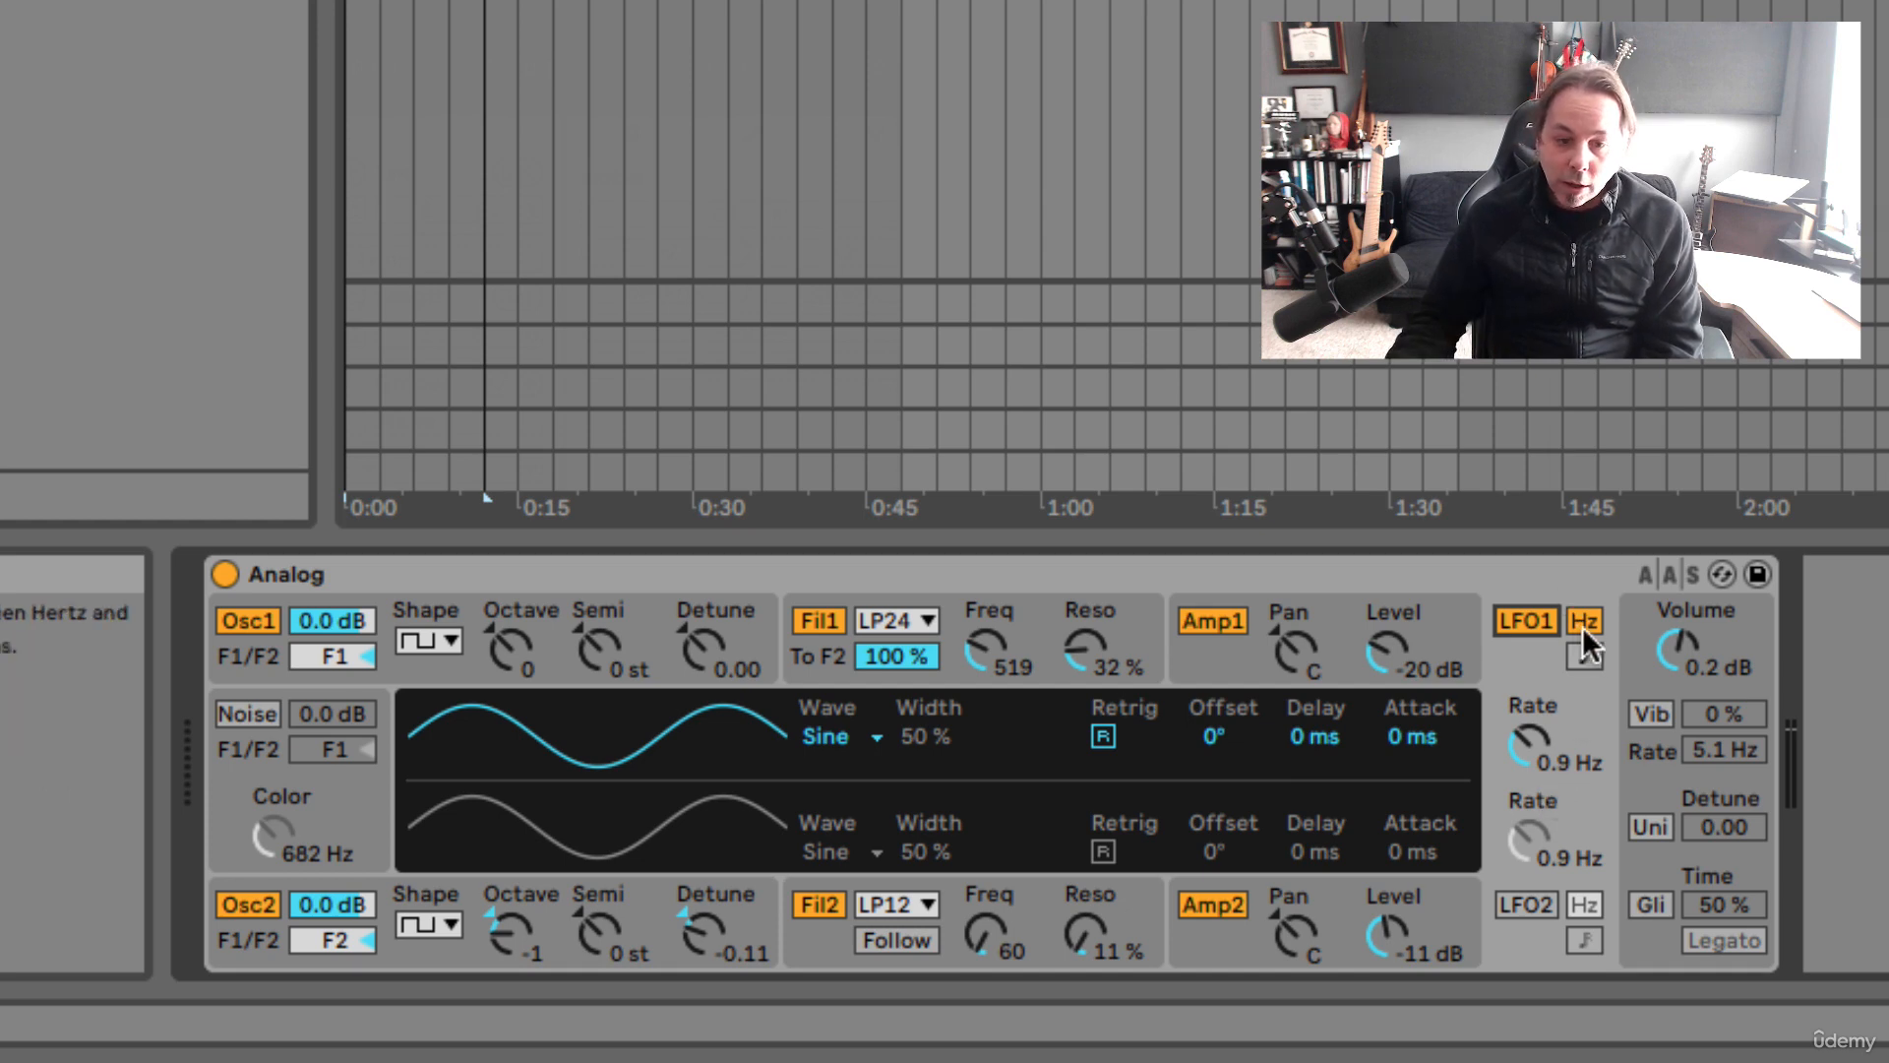
{"action": "left_click", "coordinate": [1584, 658]}
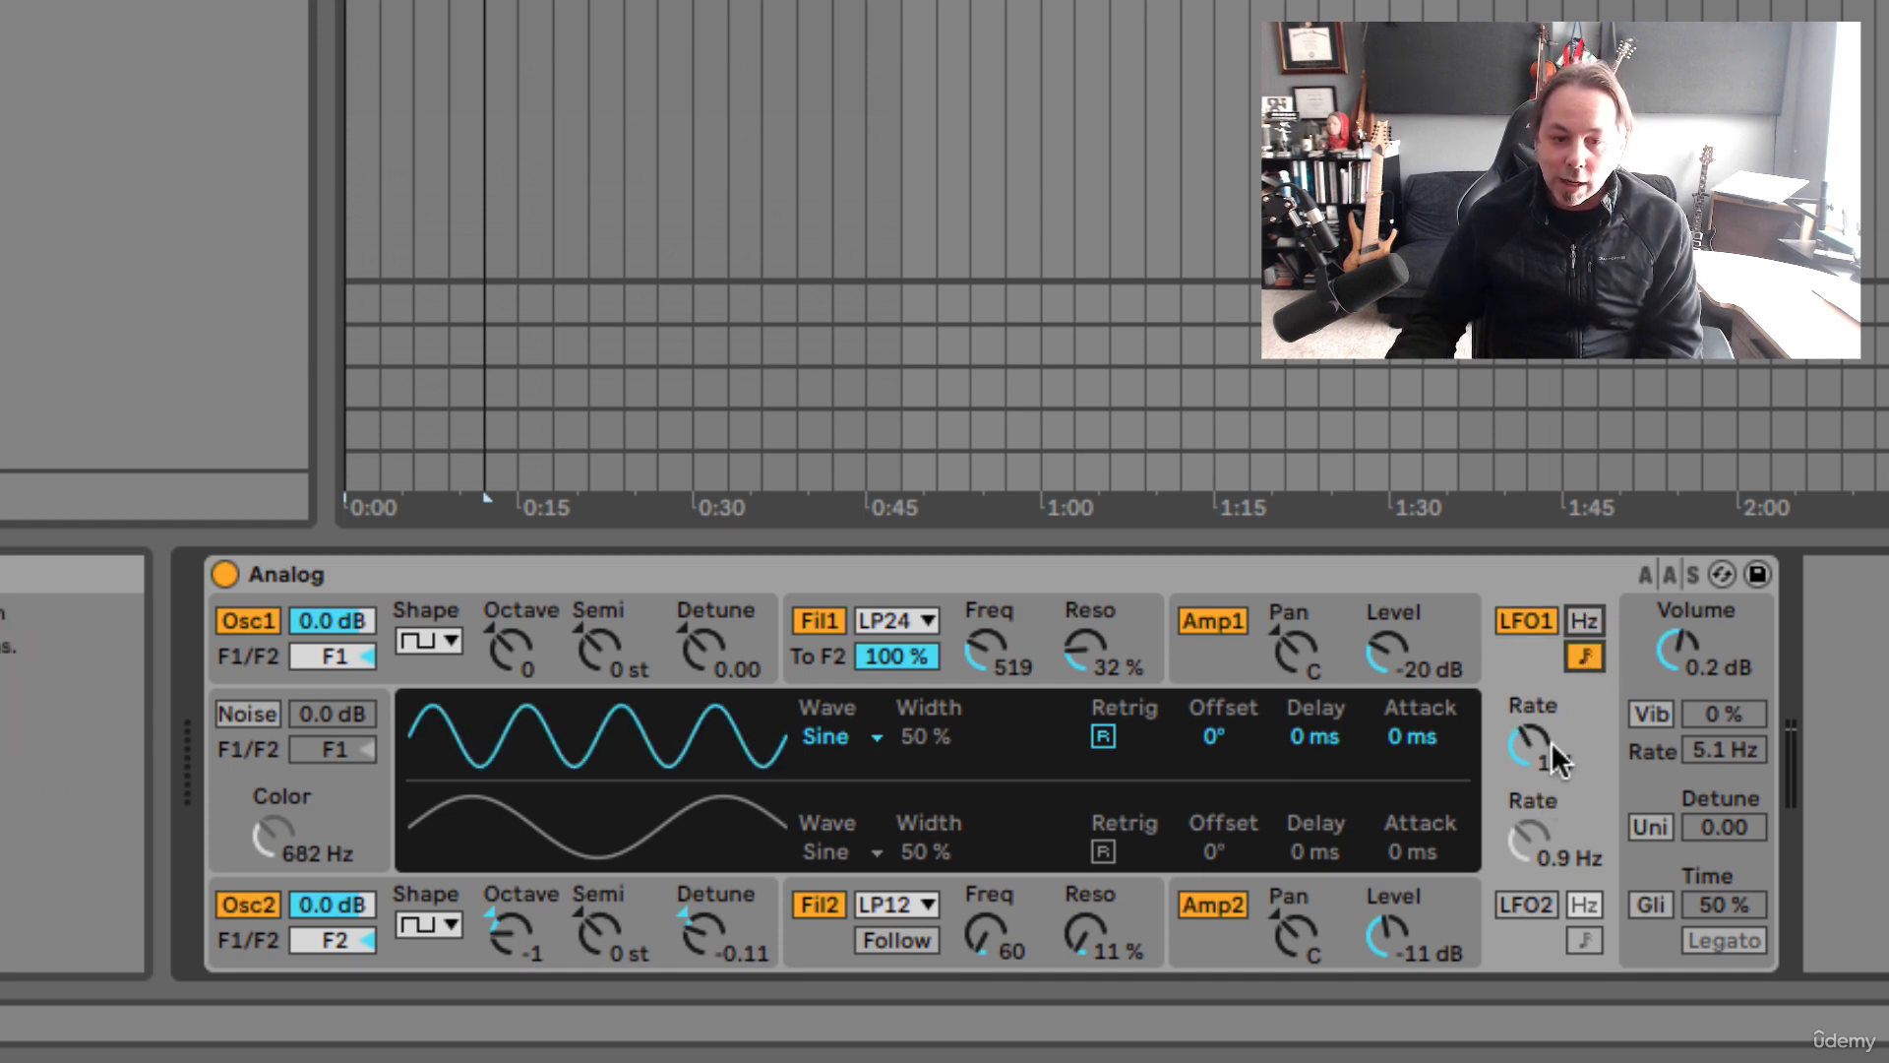
{"action": "mouse_move", "coordinate": [1525, 764]}
{"action": "left_mouse_down"}
{"action": "mouse_move", "coordinate": [1525, 787]}
{"action": "mouse_move", "coordinate": [1525, 754]}
{"action": "left_mouse_up"}
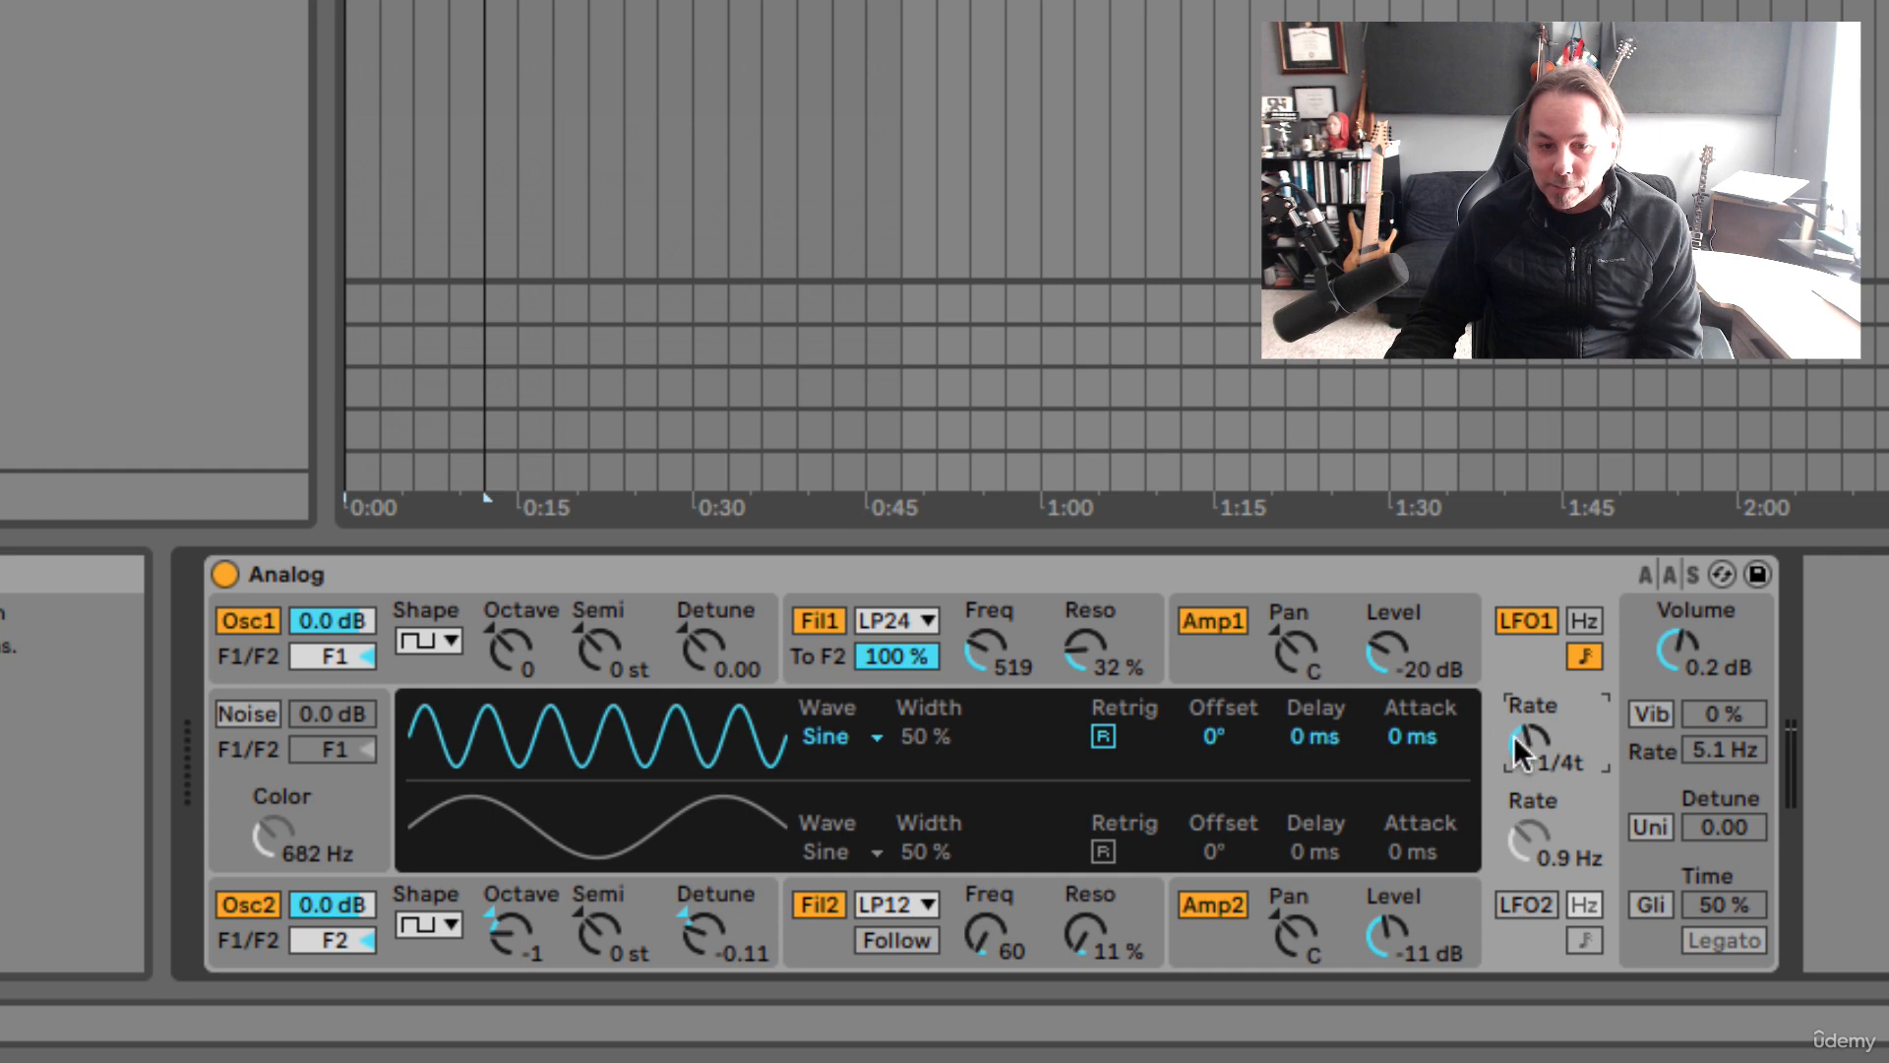
{"action": "left_click", "coordinate": [1584, 621]}
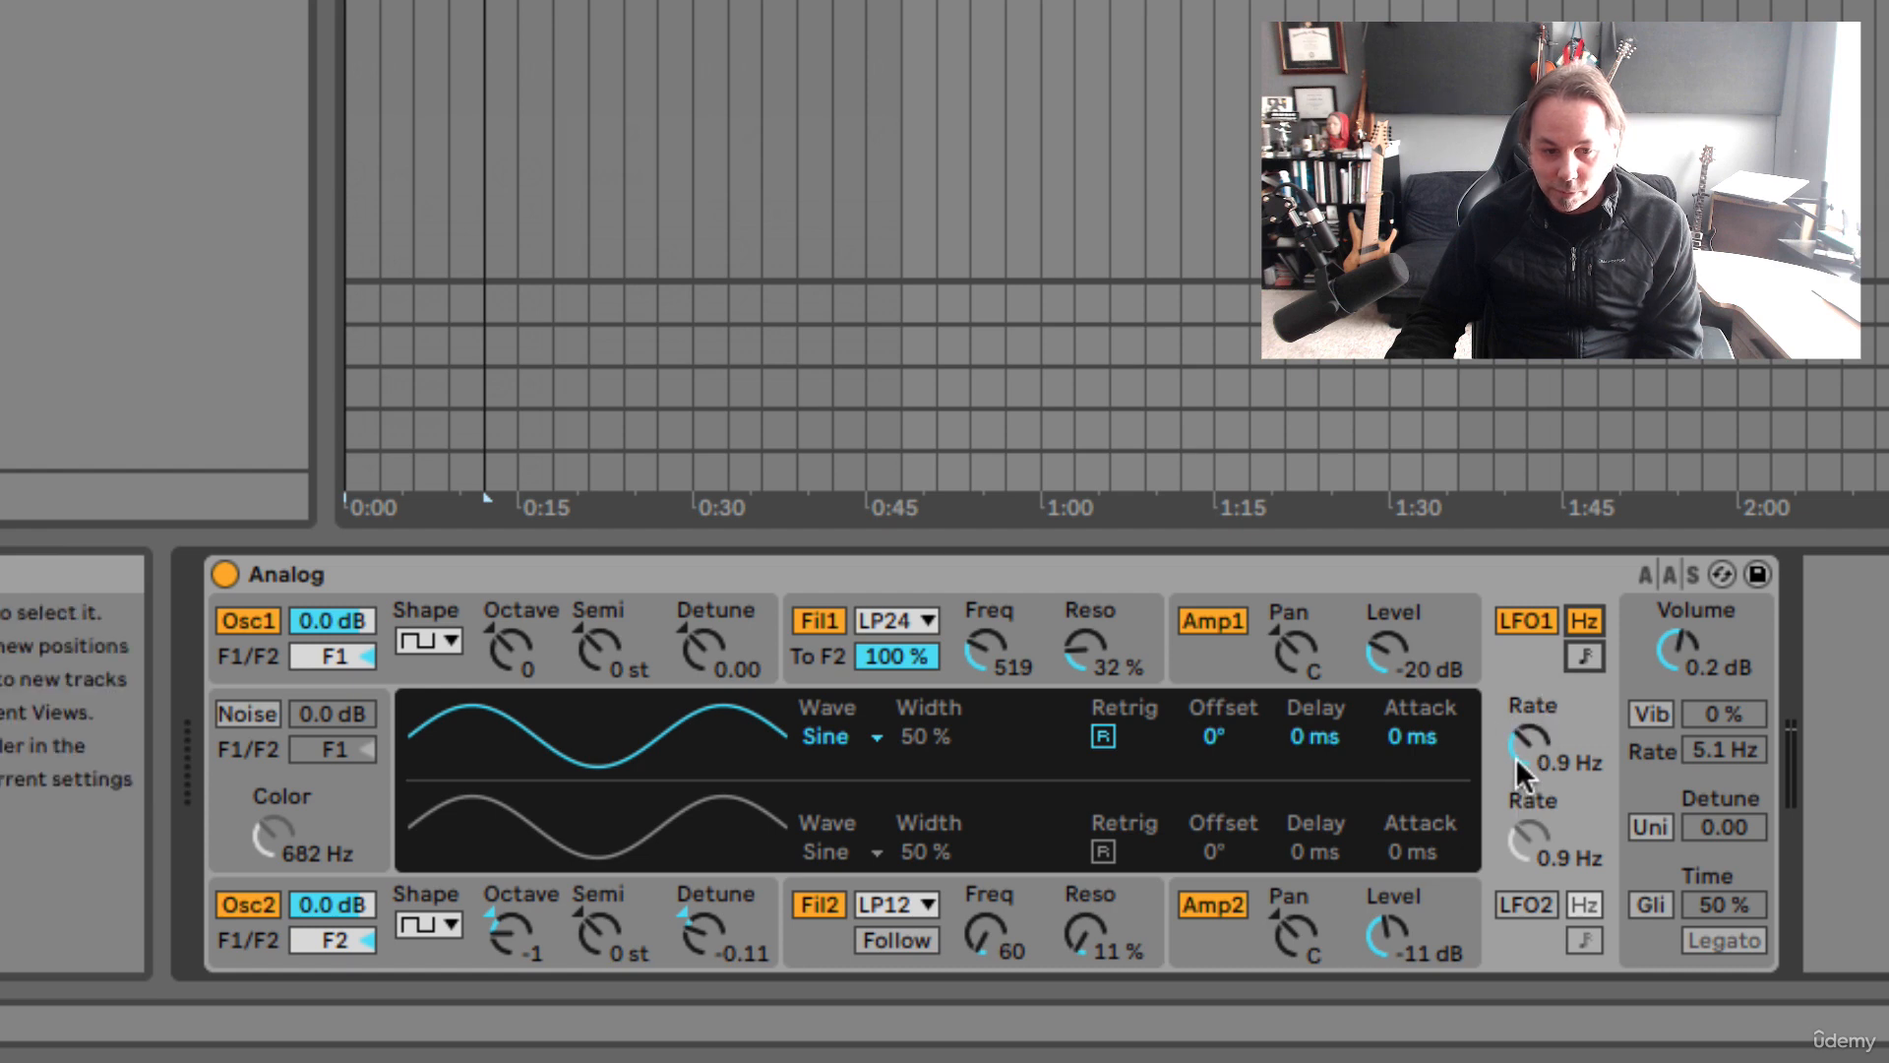
{"action": "left_click", "coordinate": [1580, 659]}
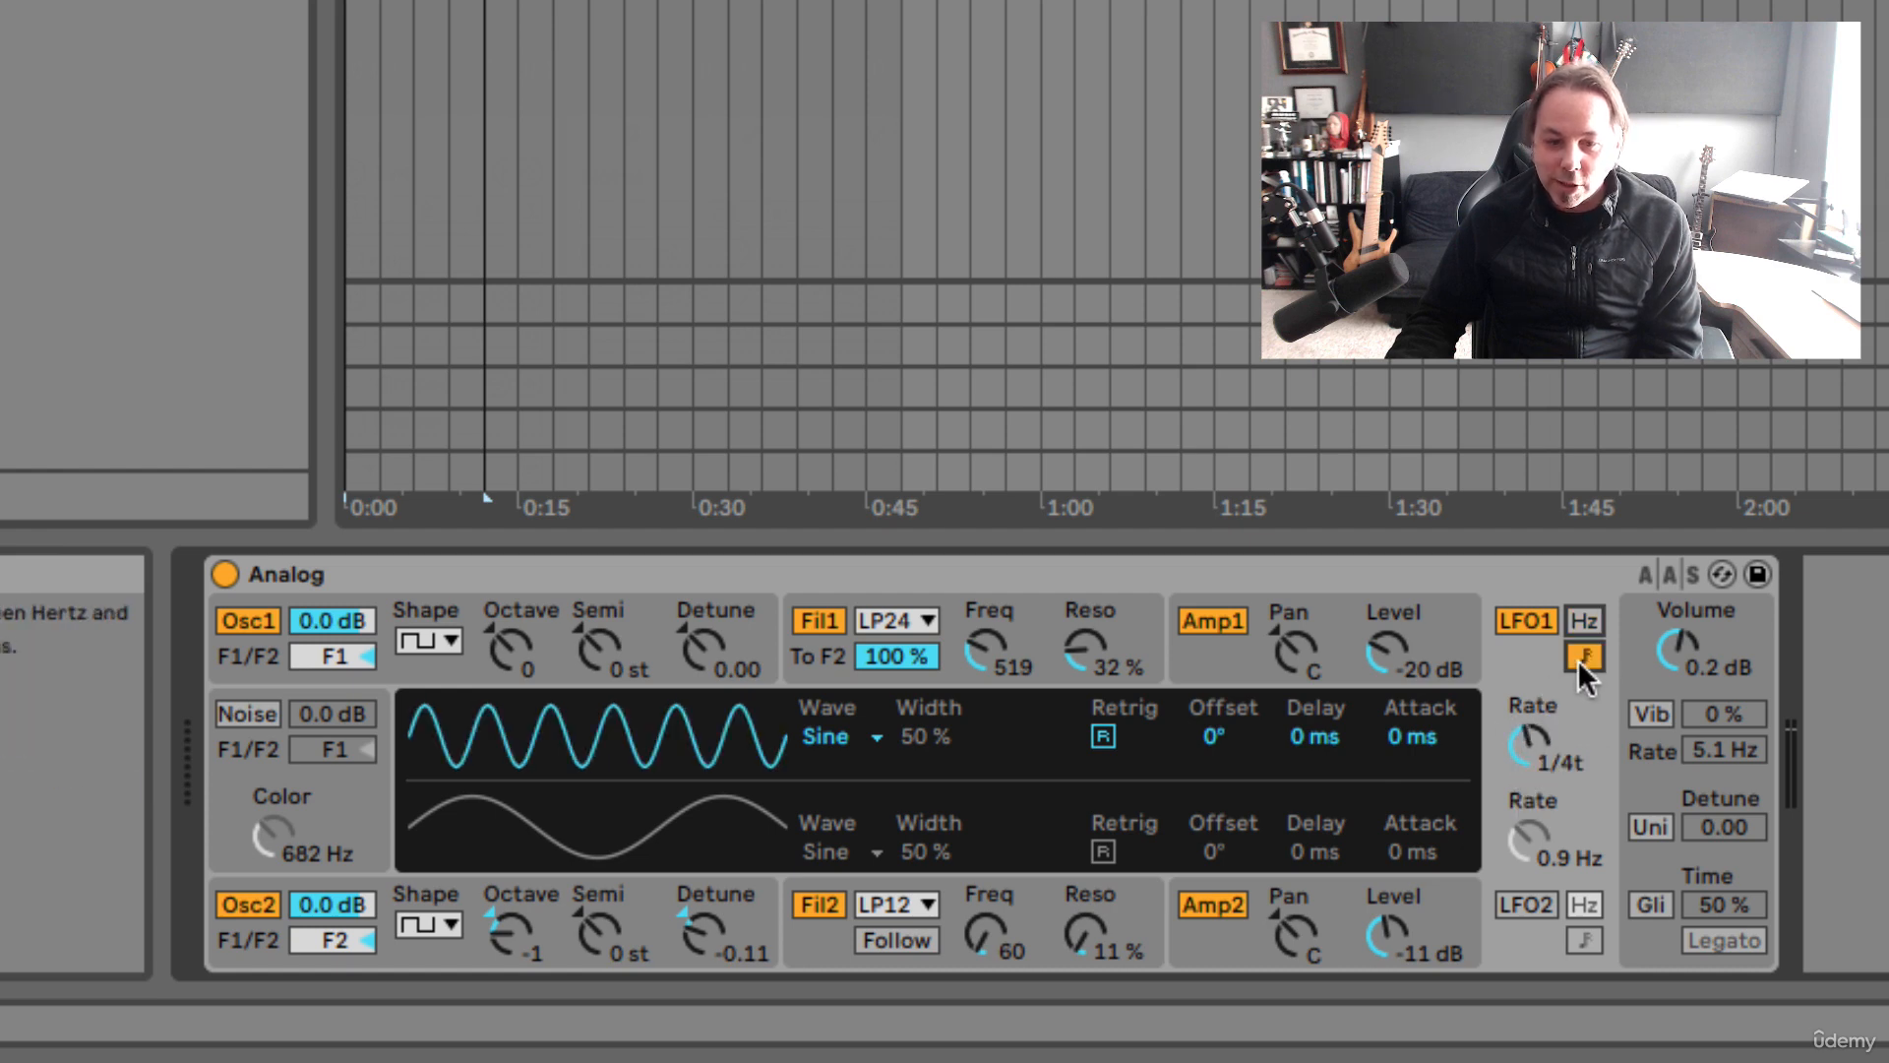
{"action": "mouse_move", "coordinate": [1530, 743]}
{"action": "left_mouse_down"}
{"action": "mouse_move", "coordinate": [1530, 763]}
{"action": "mouse_move", "coordinate": [1530, 736]}
{"action": "left_mouse_up"}
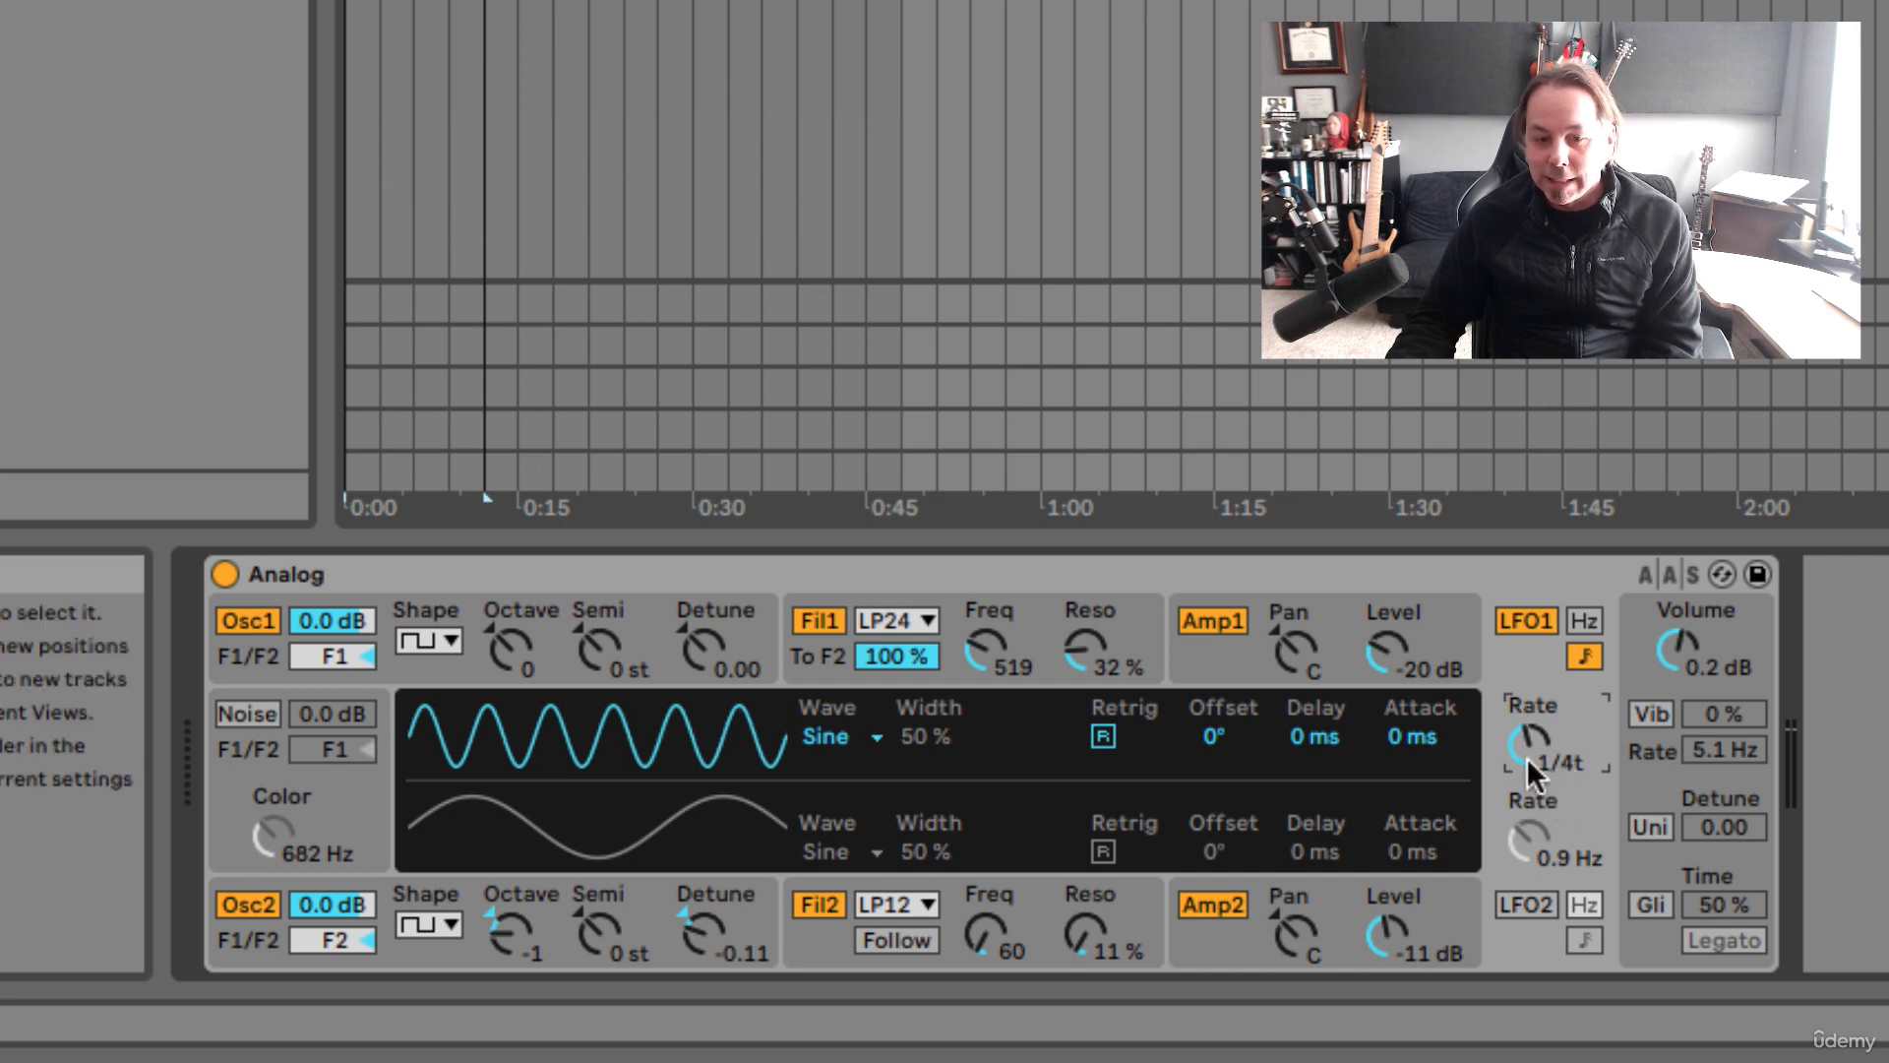
{"action": "left_click_drag", "start_coordinate": [1529, 744], "coordinate": [1529, 745]}
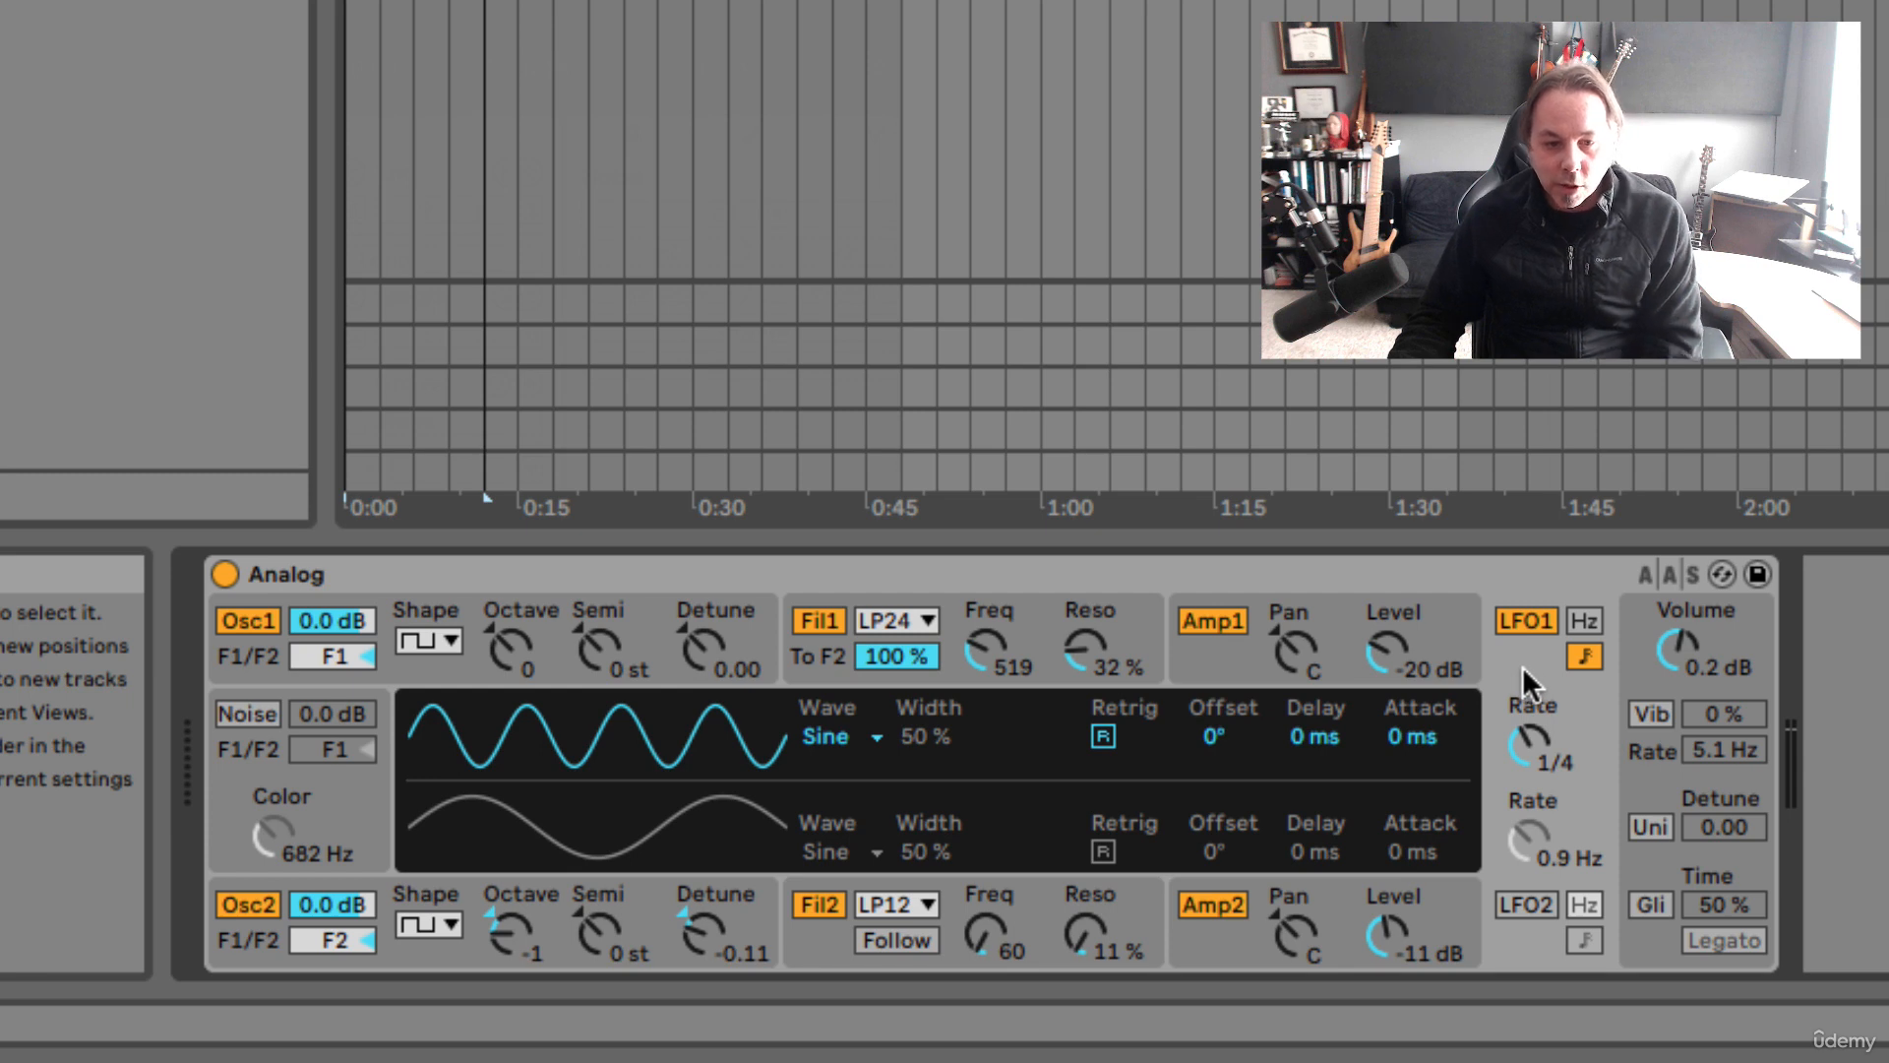
Start playback to audition LFO1 running at its tempo-synced 1/4 rate
{"action": "key", "text": "space"}
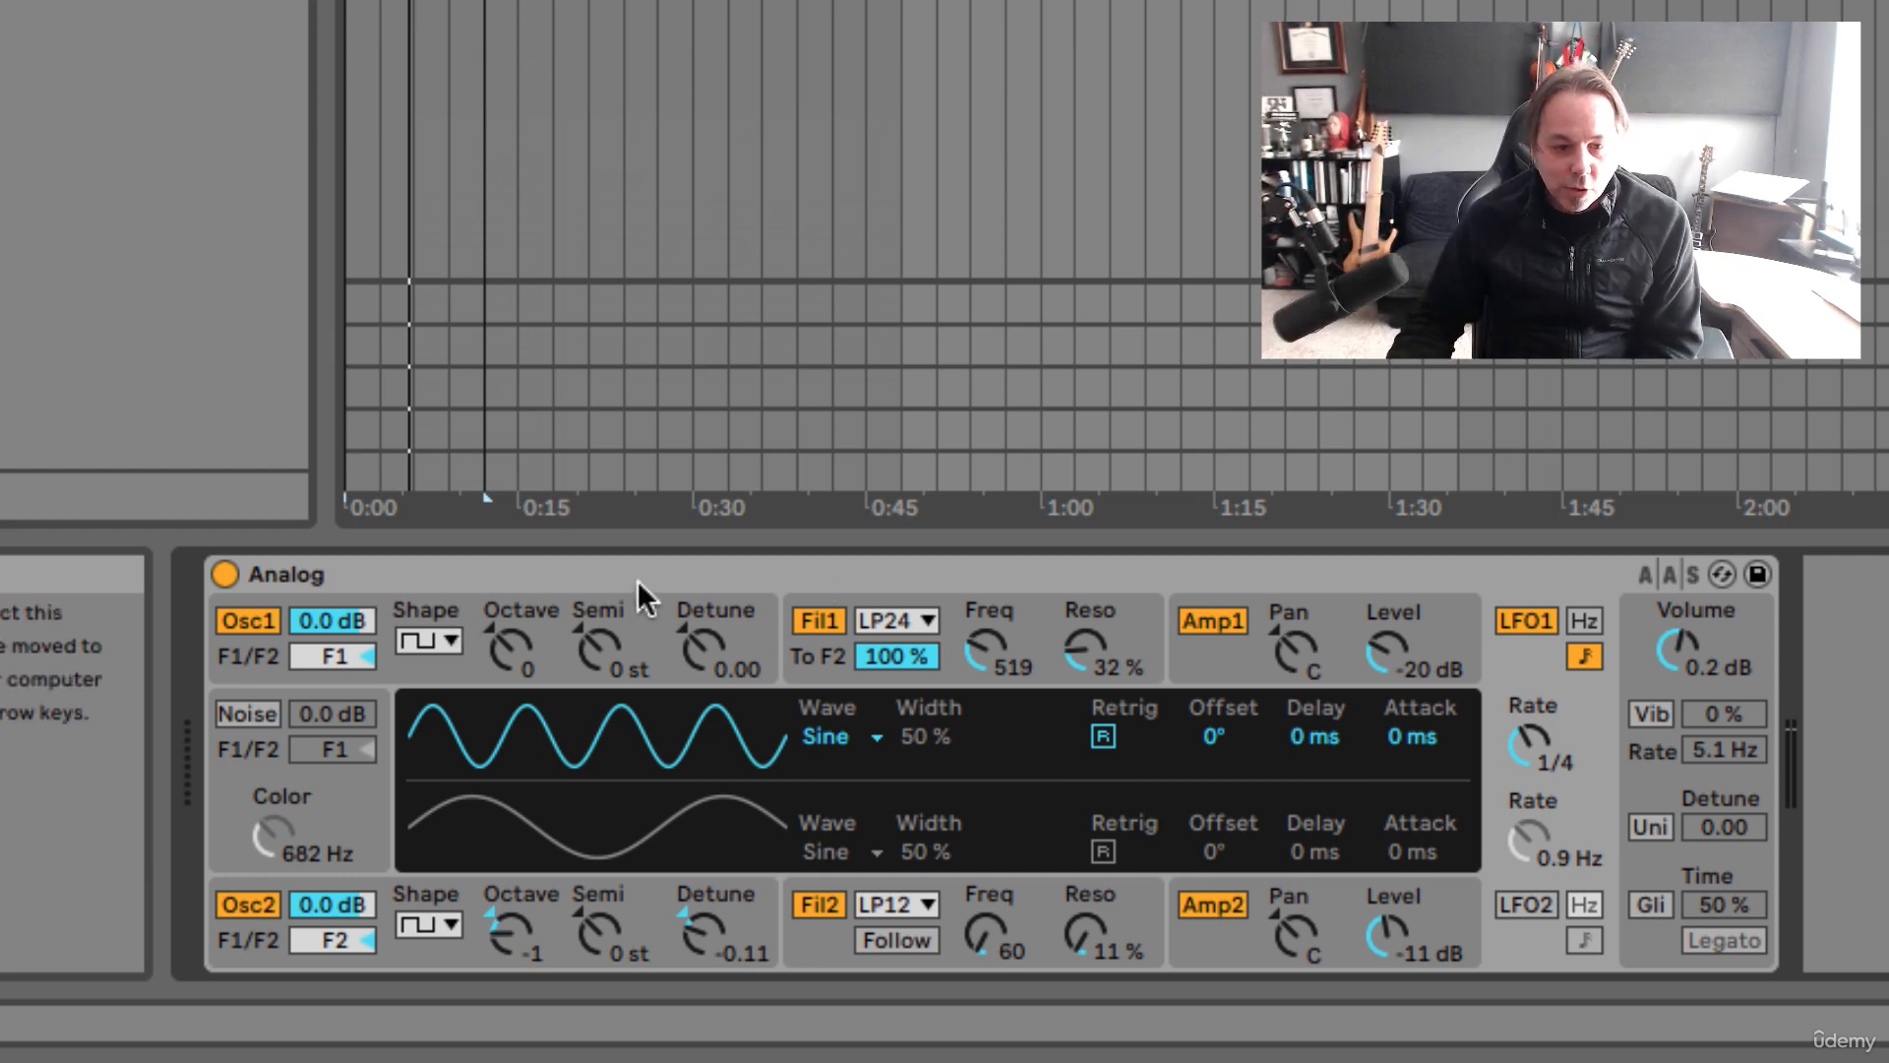
Set Amp1's Level Mod LFO1 amount to 1.00 and play to hear the volume pulse
{"action": "left_click", "coordinate": [515, 595]}
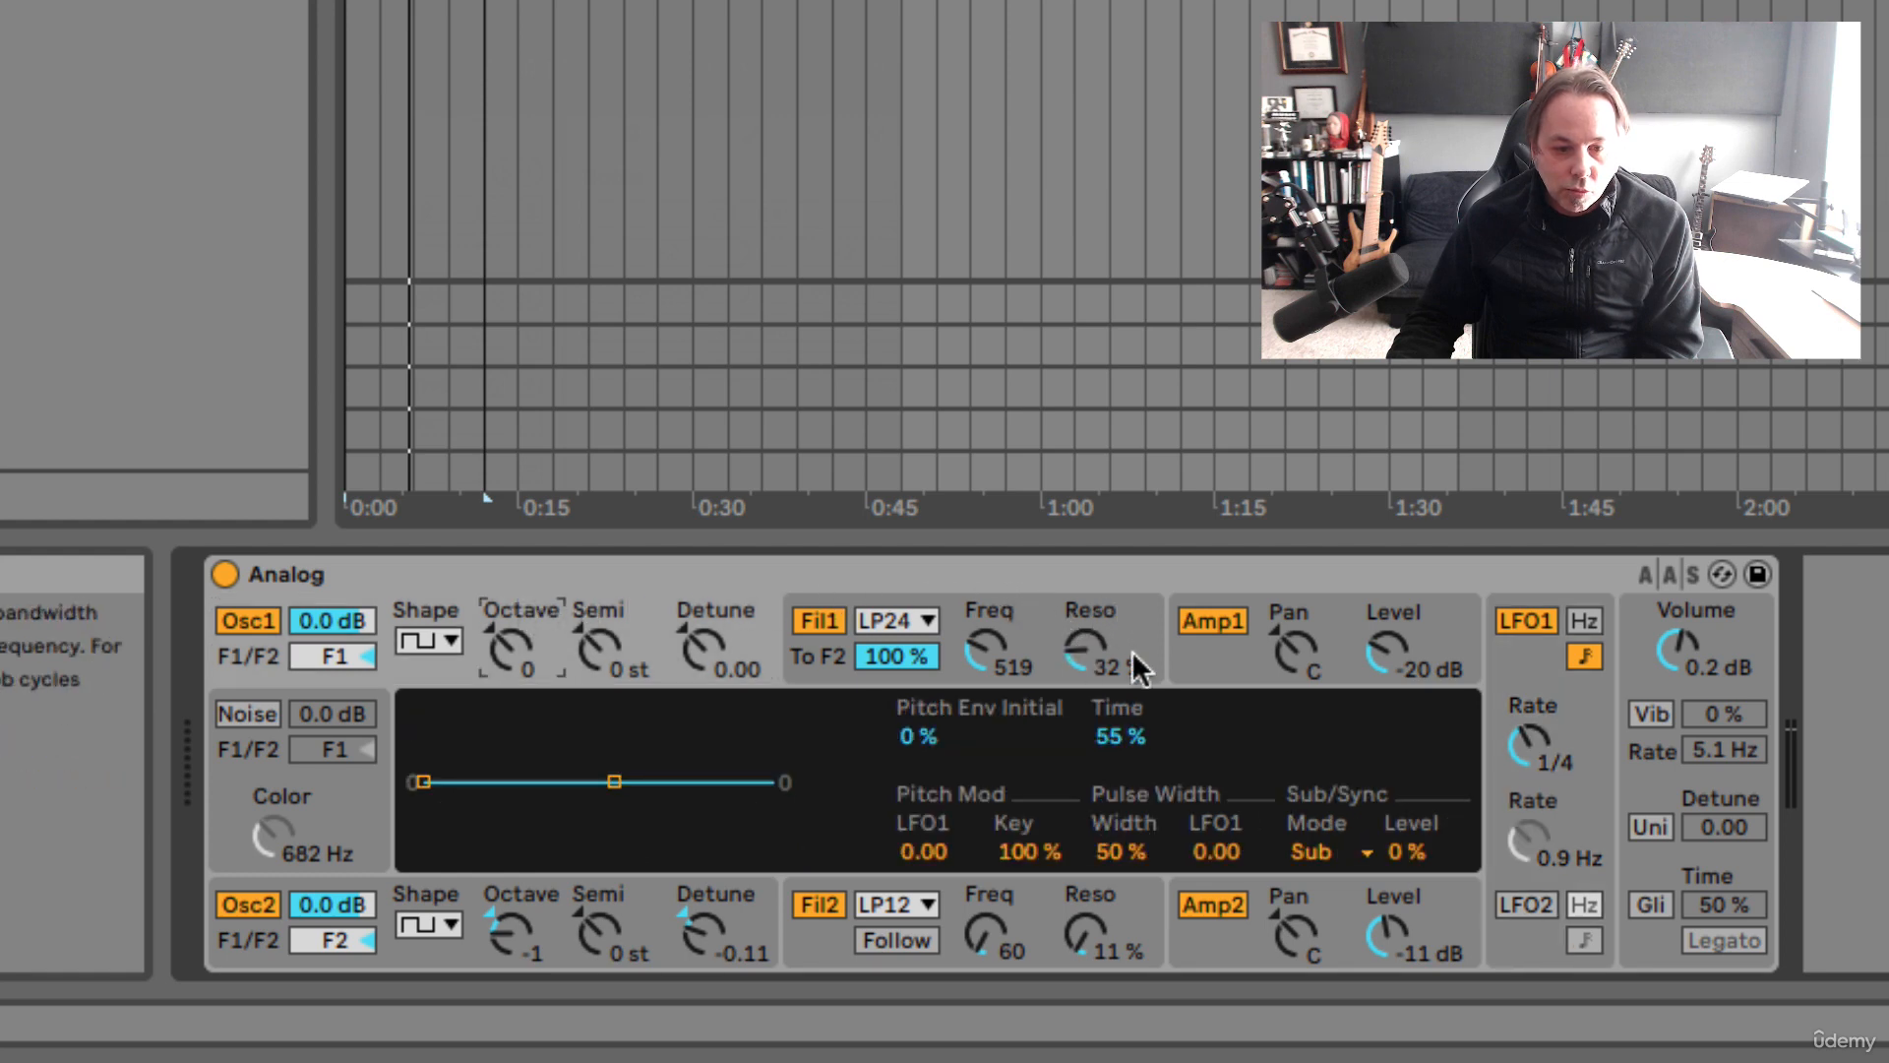
{"action": "left_click", "coordinate": [1236, 654]}
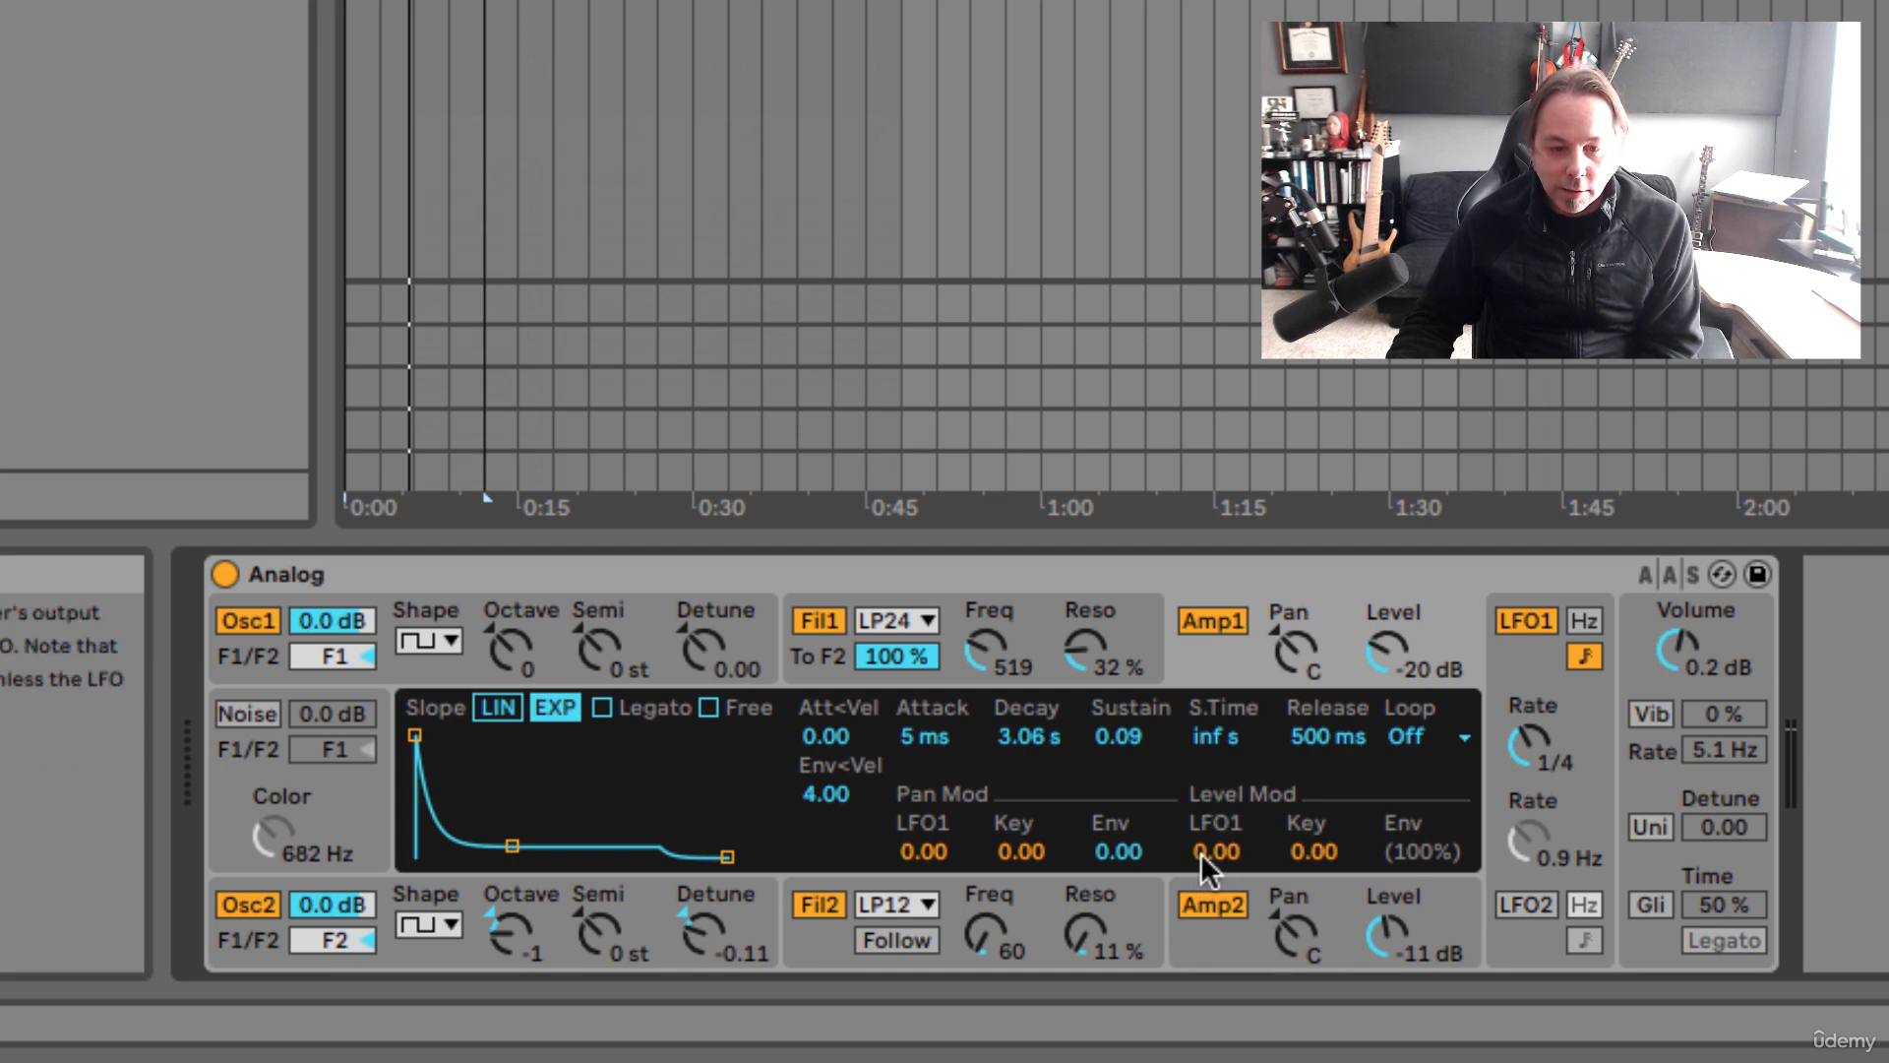
{"action": "left_click_drag", "start_coordinate": [1195, 850], "coordinate": [1194, 787]}
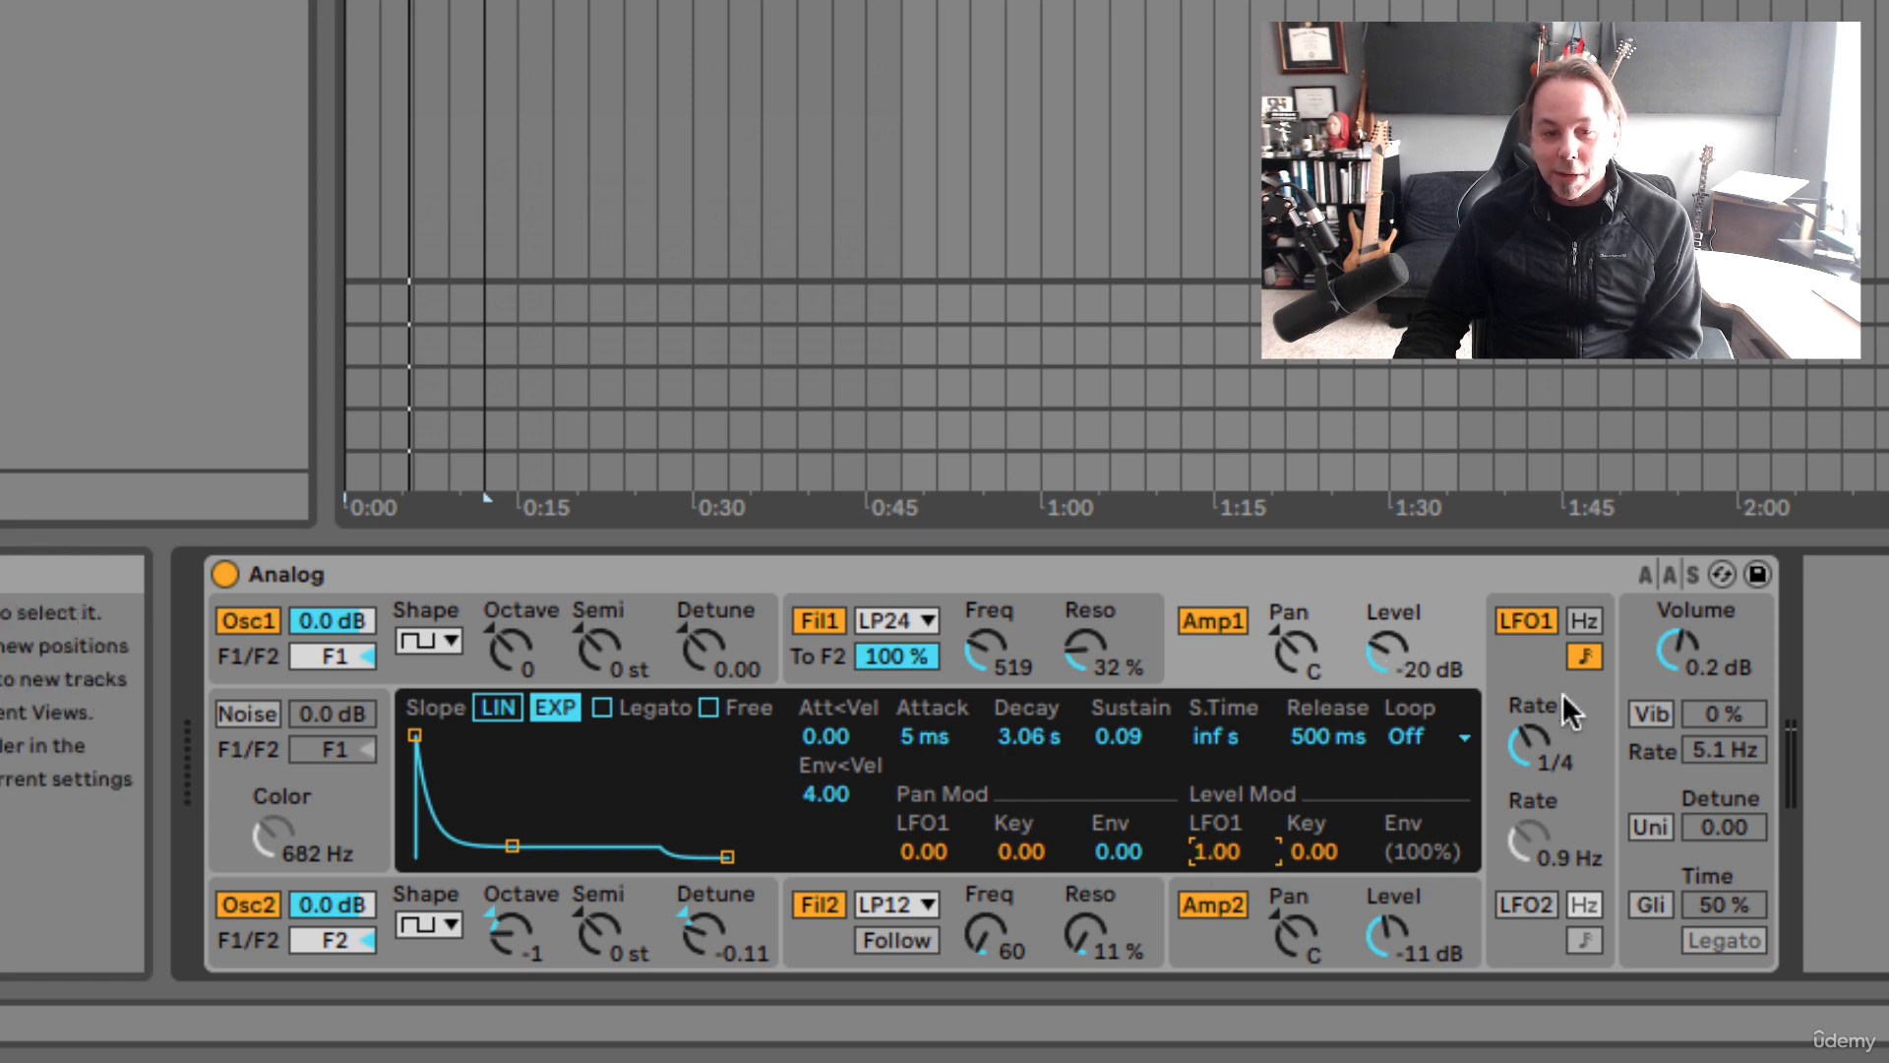
{"action": "key", "text": "space"}
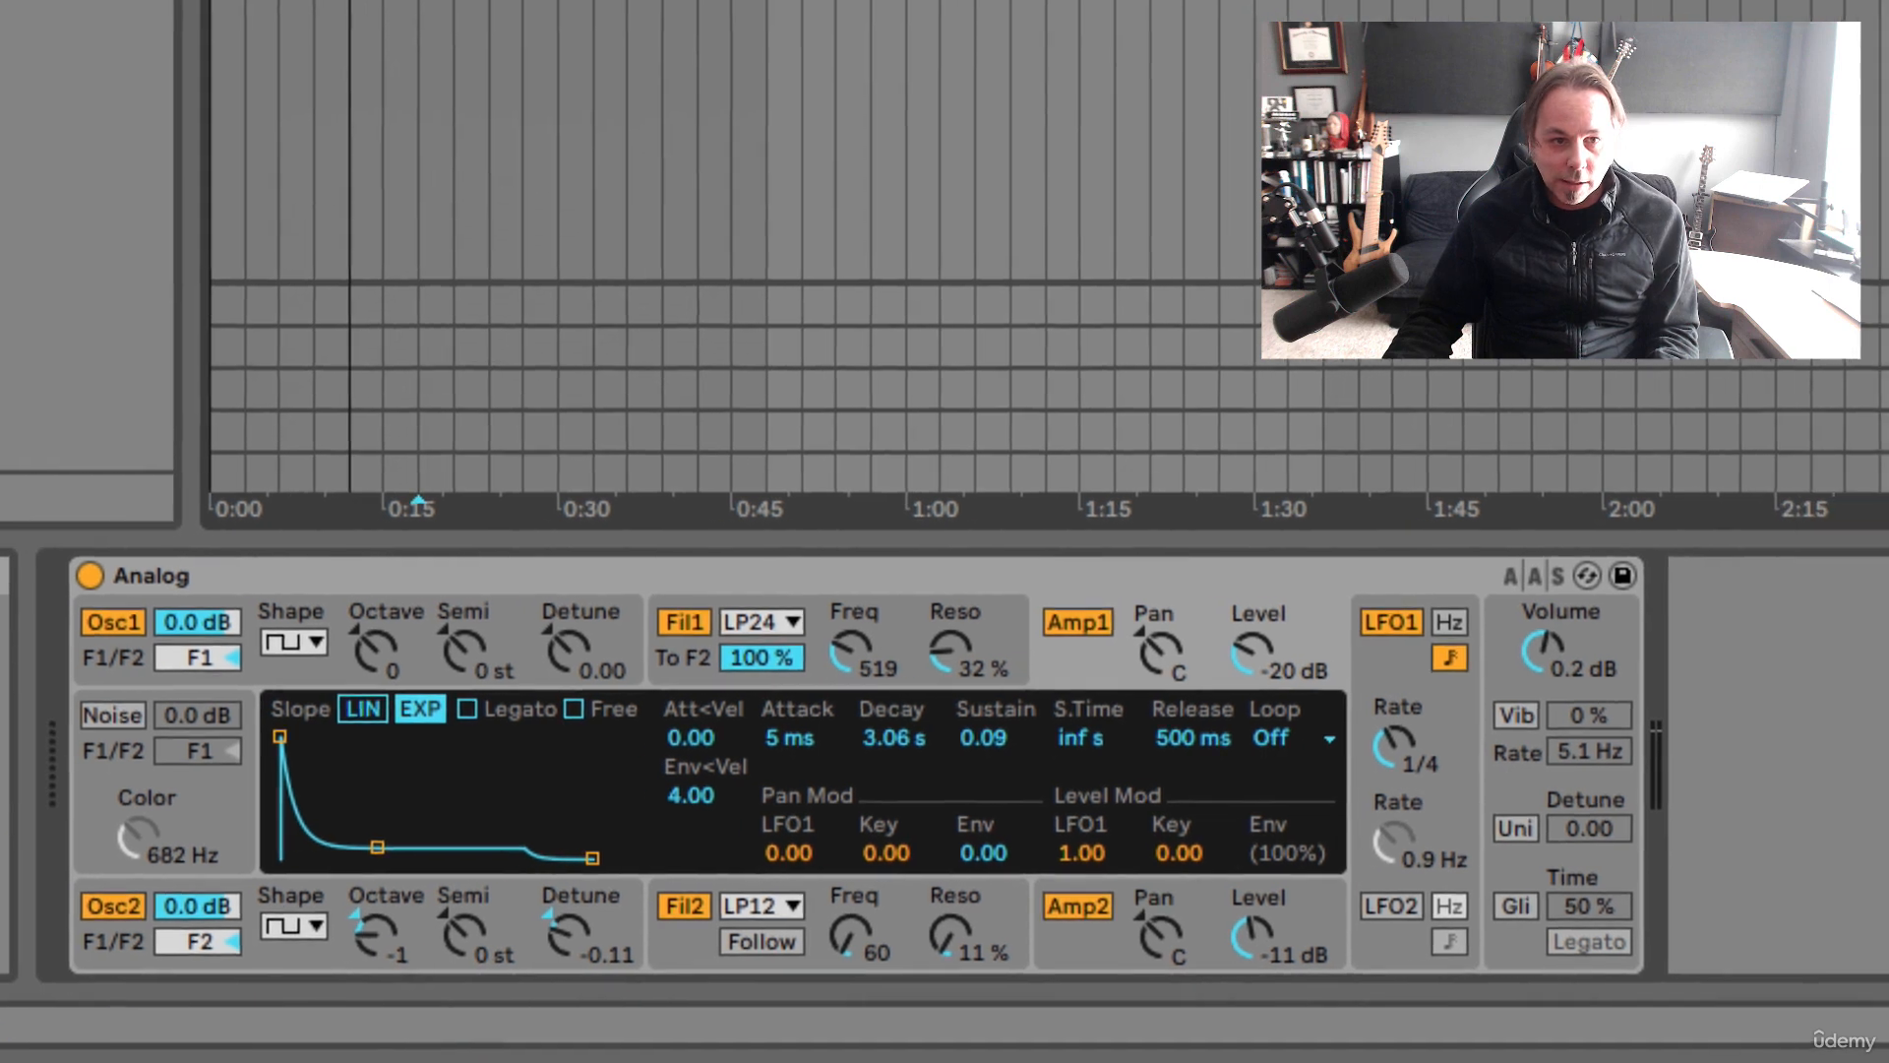
Create a new MIDI clip with one note stretched across the whole clip
{"action": "double_click", "coordinate": [570, 5]}
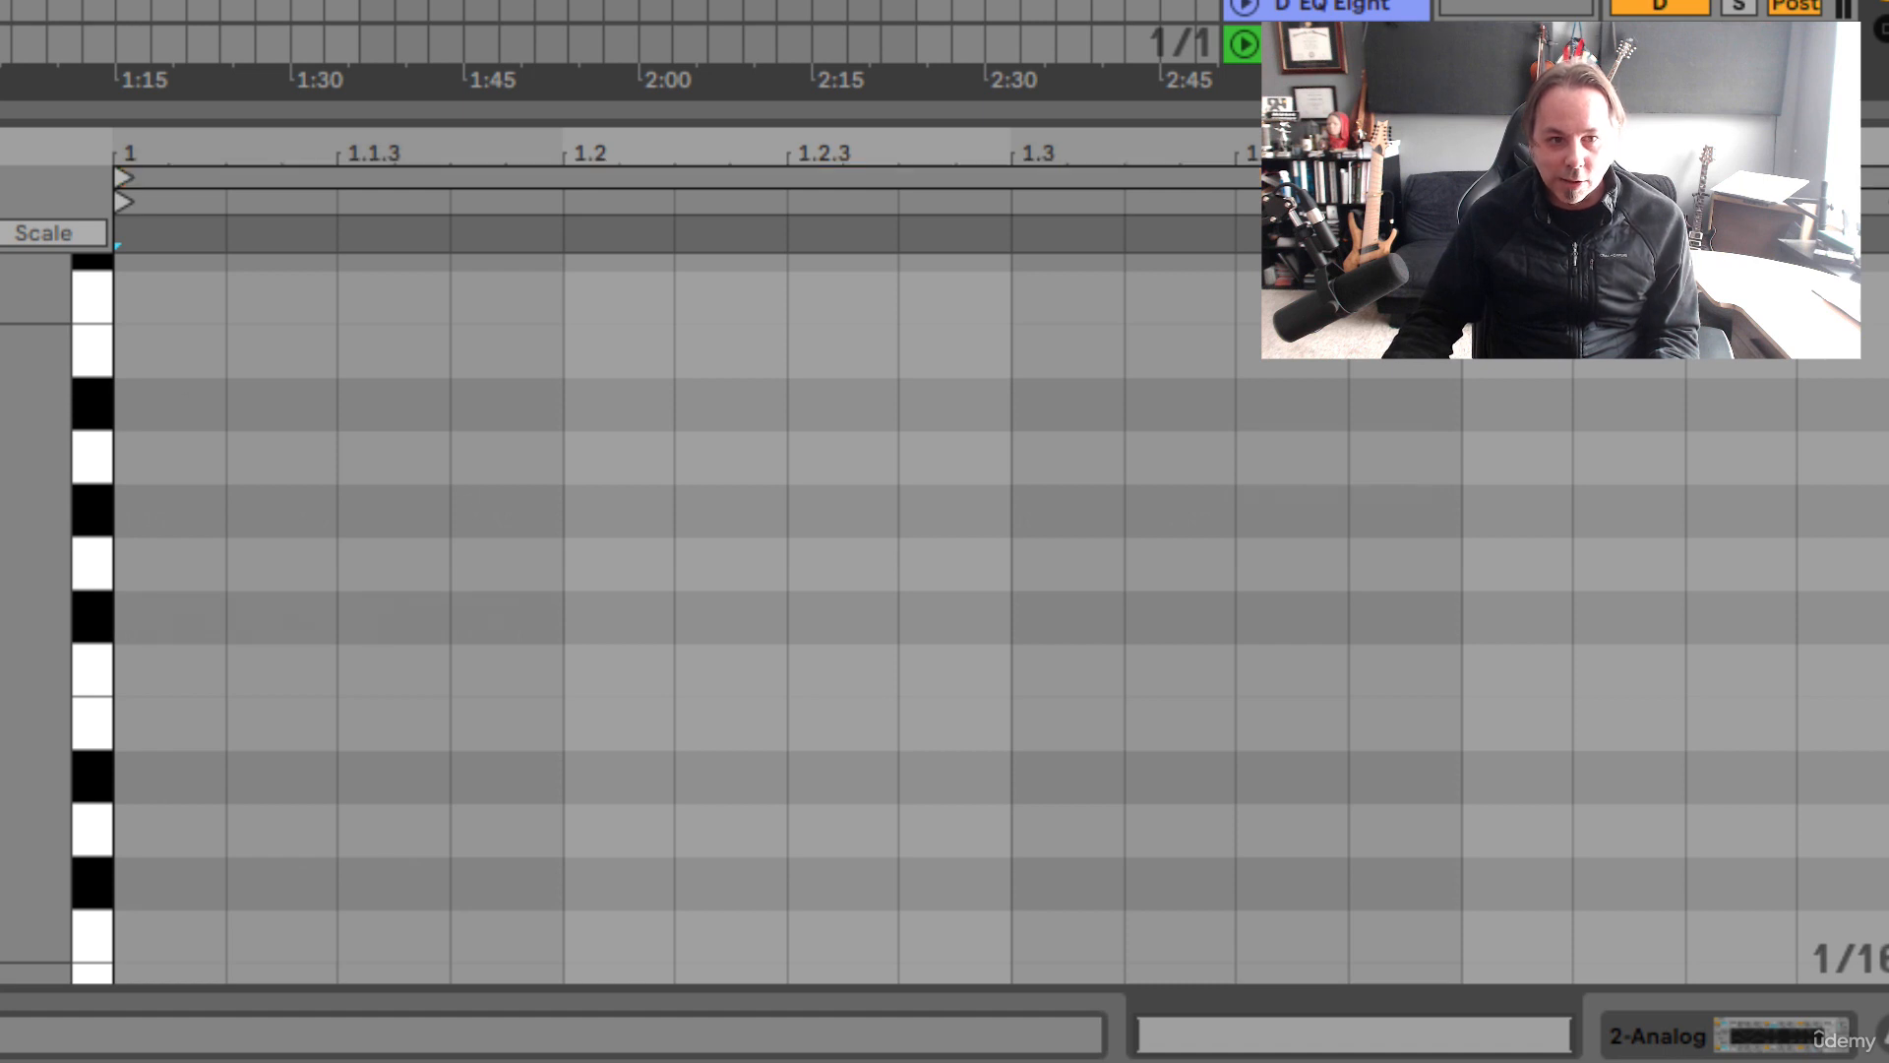
{"action": "key", "text": "minus"}
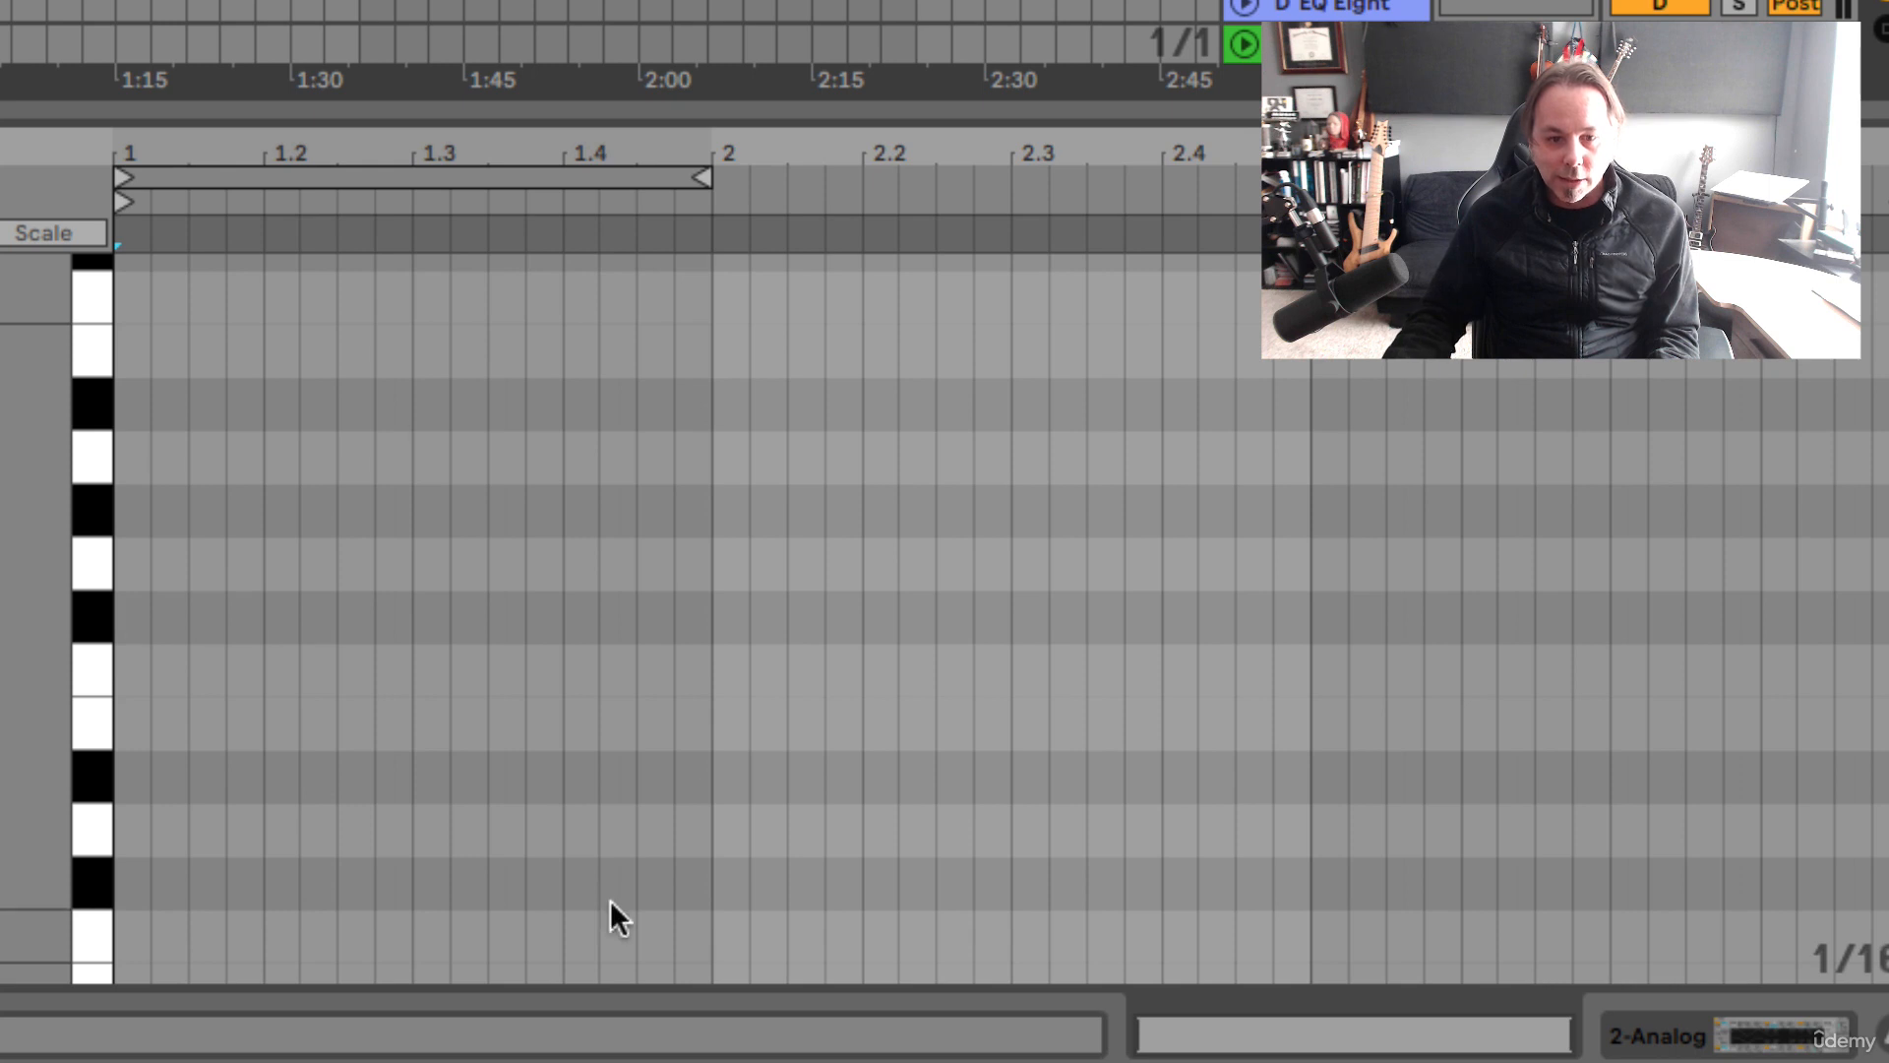
{"action": "double_click", "coordinate": [132, 933]}
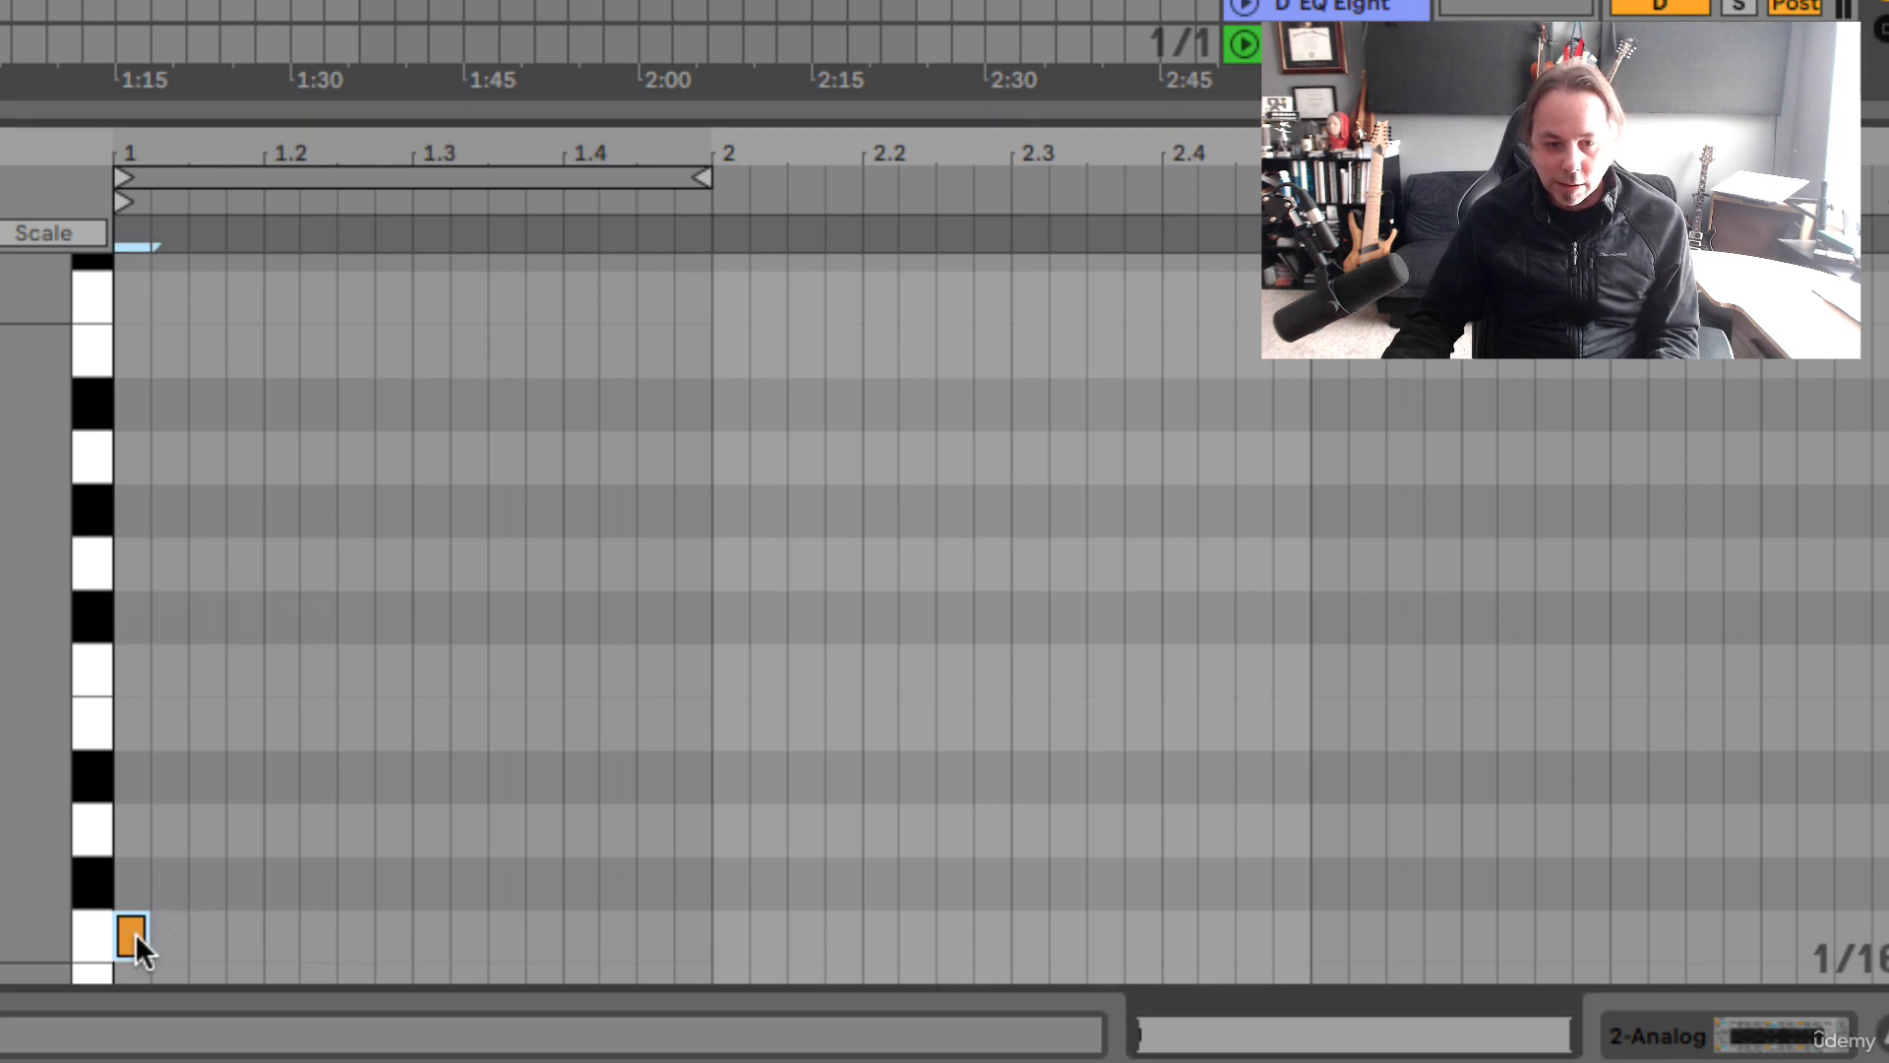
{"action": "left_click_drag", "start_coordinate": [140, 933], "coordinate": [1862, 833]}
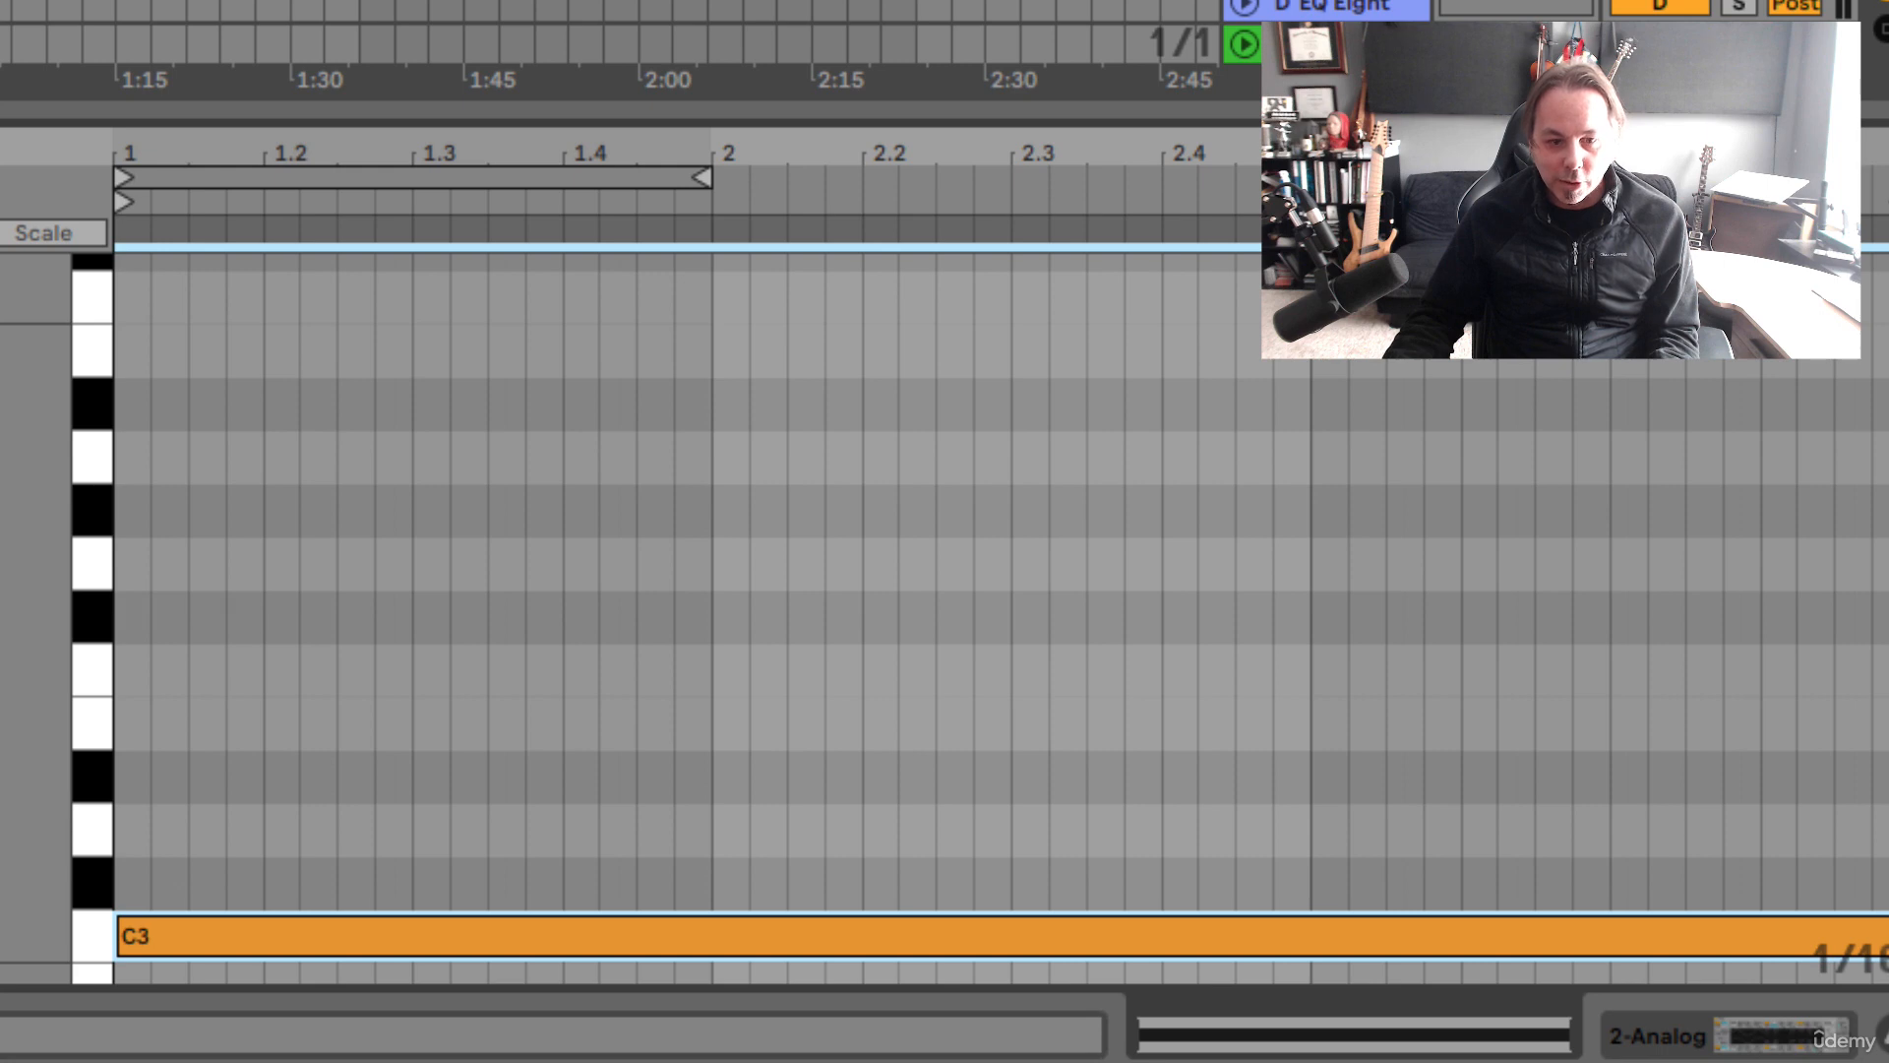
Play the clip to hear the sustained note, then return to the Analog synth
{"action": "scroll", "coordinate": [366, 521], "scroll_direction": "down", "scroll_amount": 5}
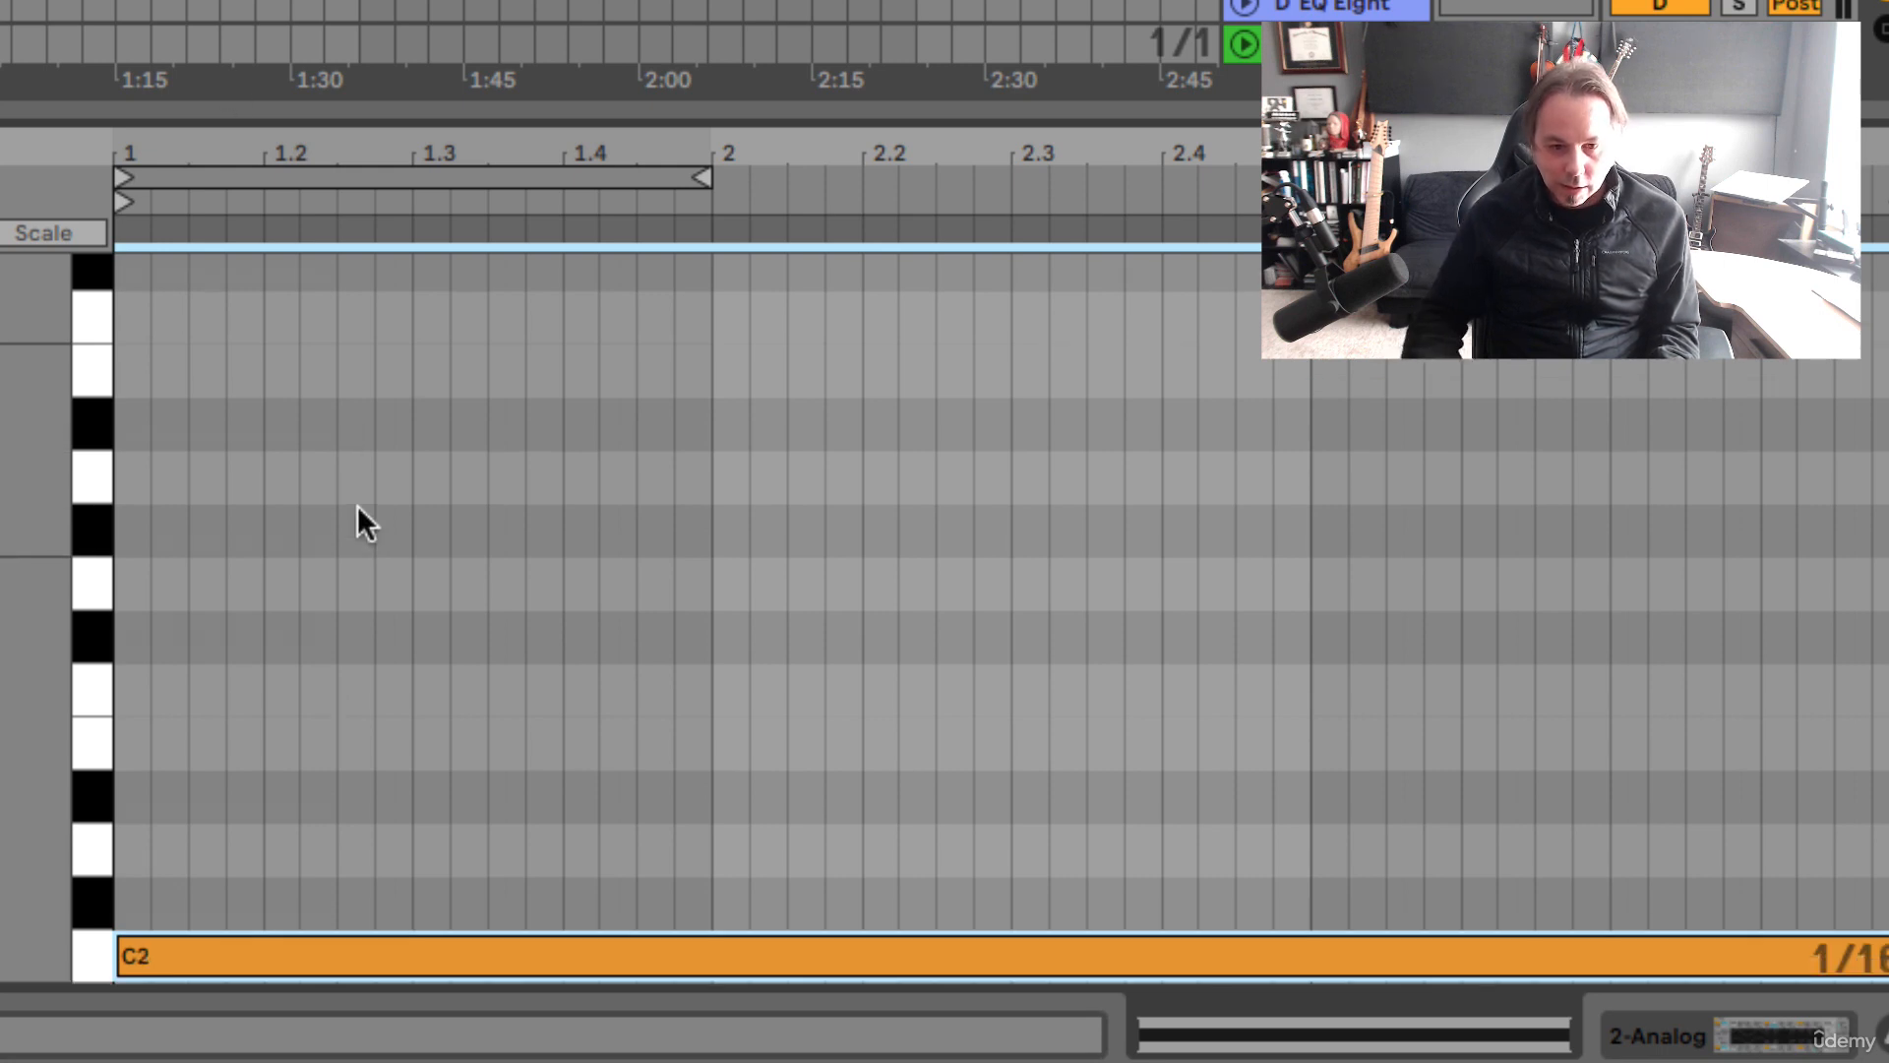
{"action": "key", "text": "space"}
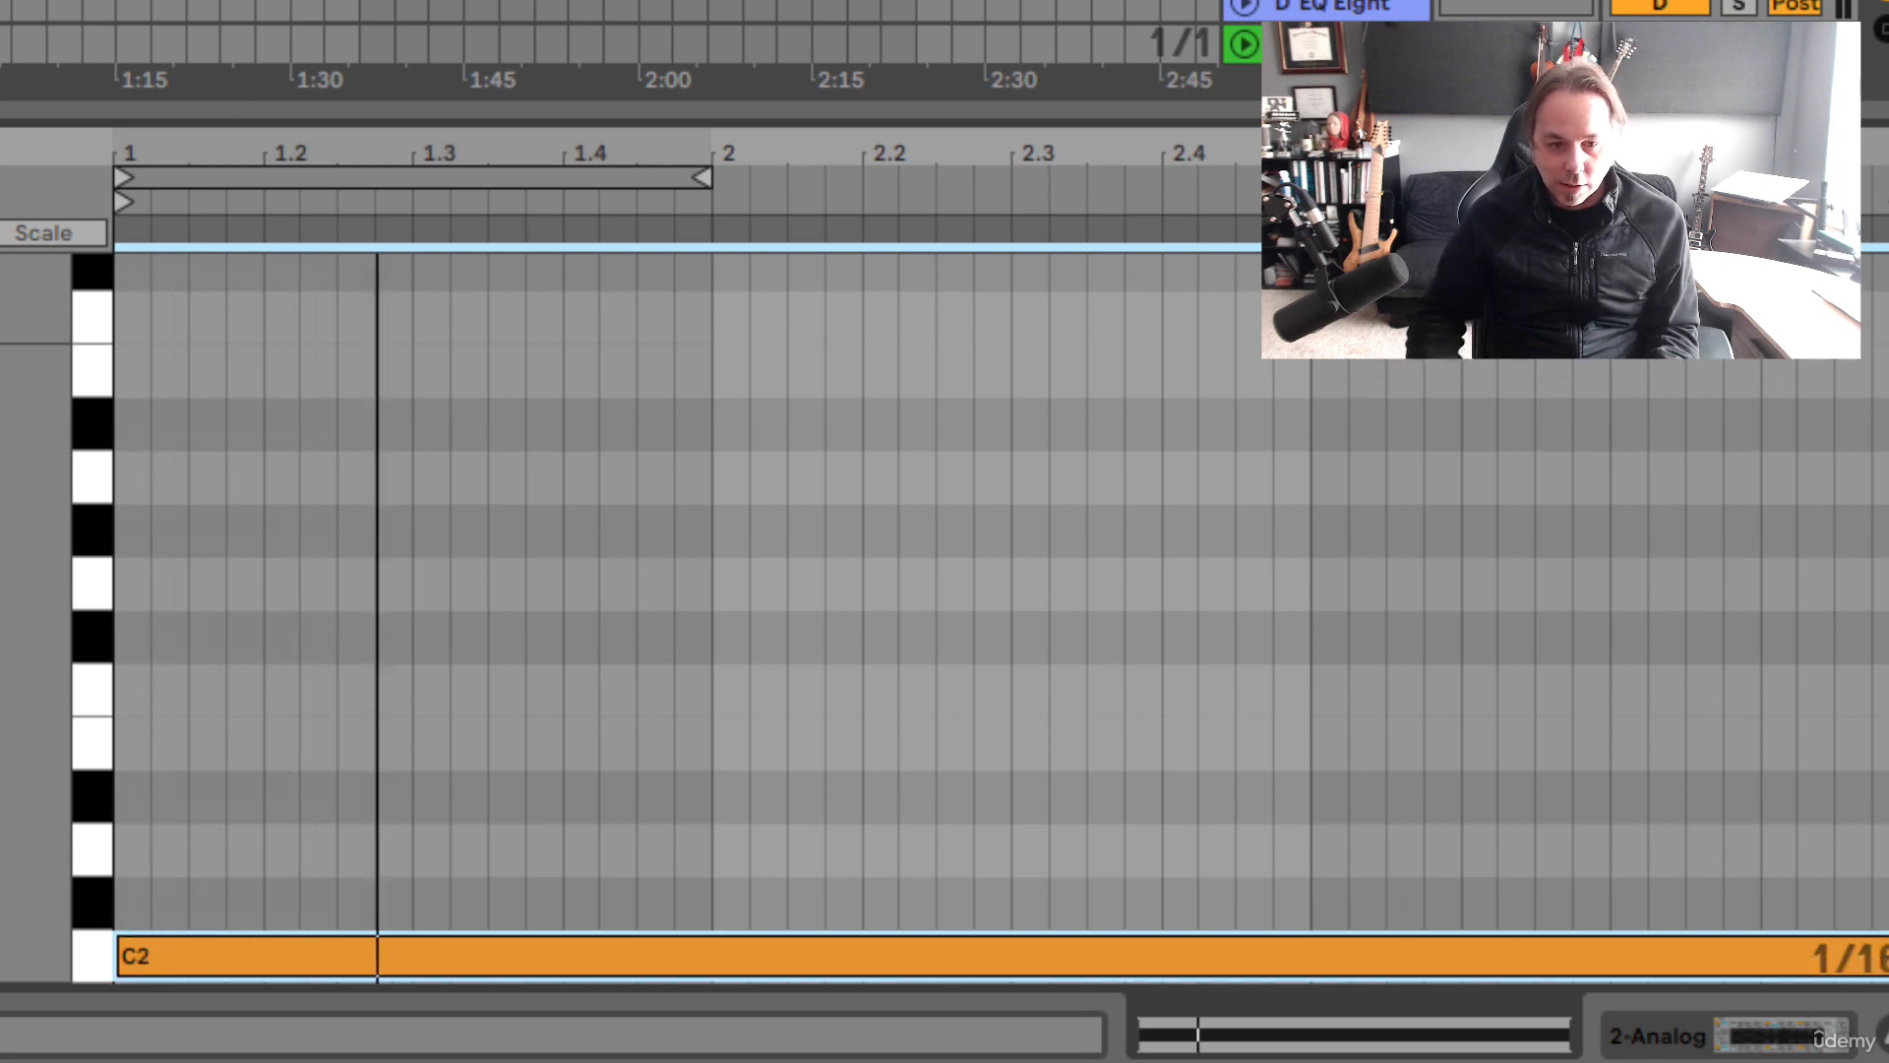
{"action": "key", "text": "space"}
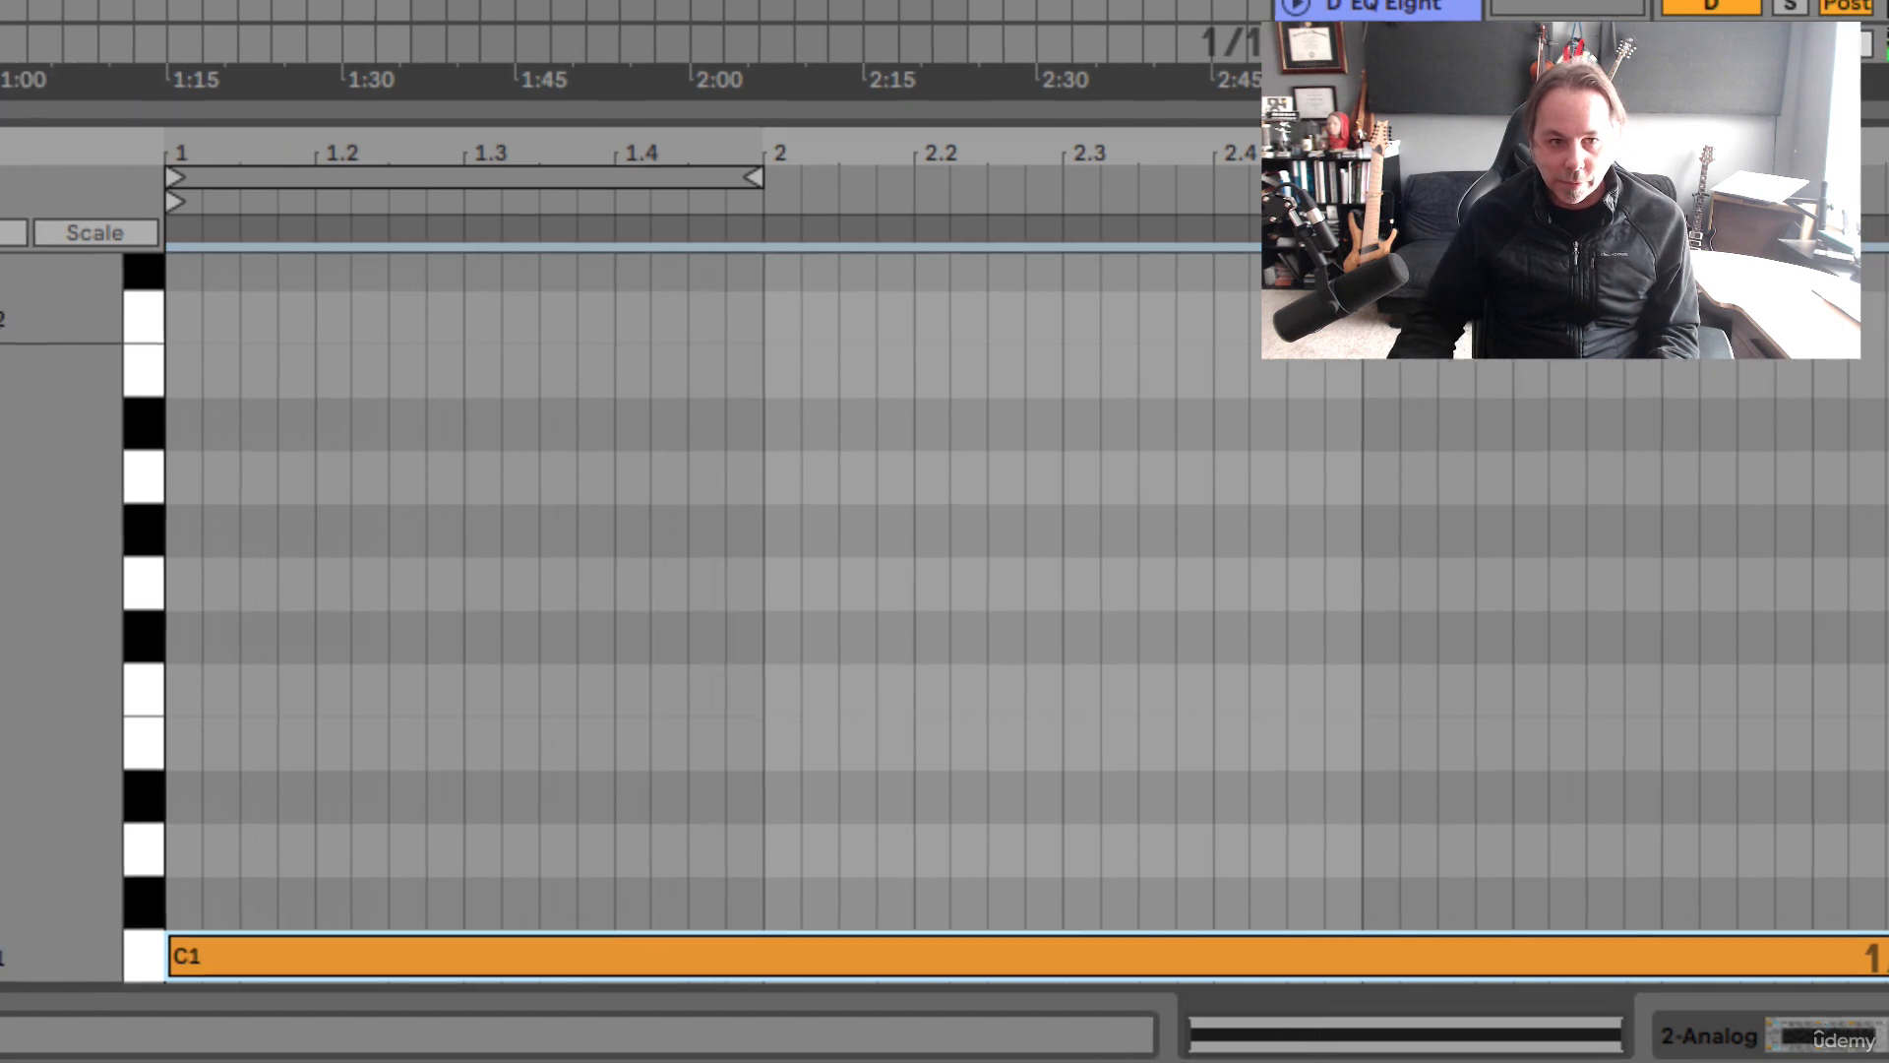
{"action": "key", "text": "shift+Tab"}
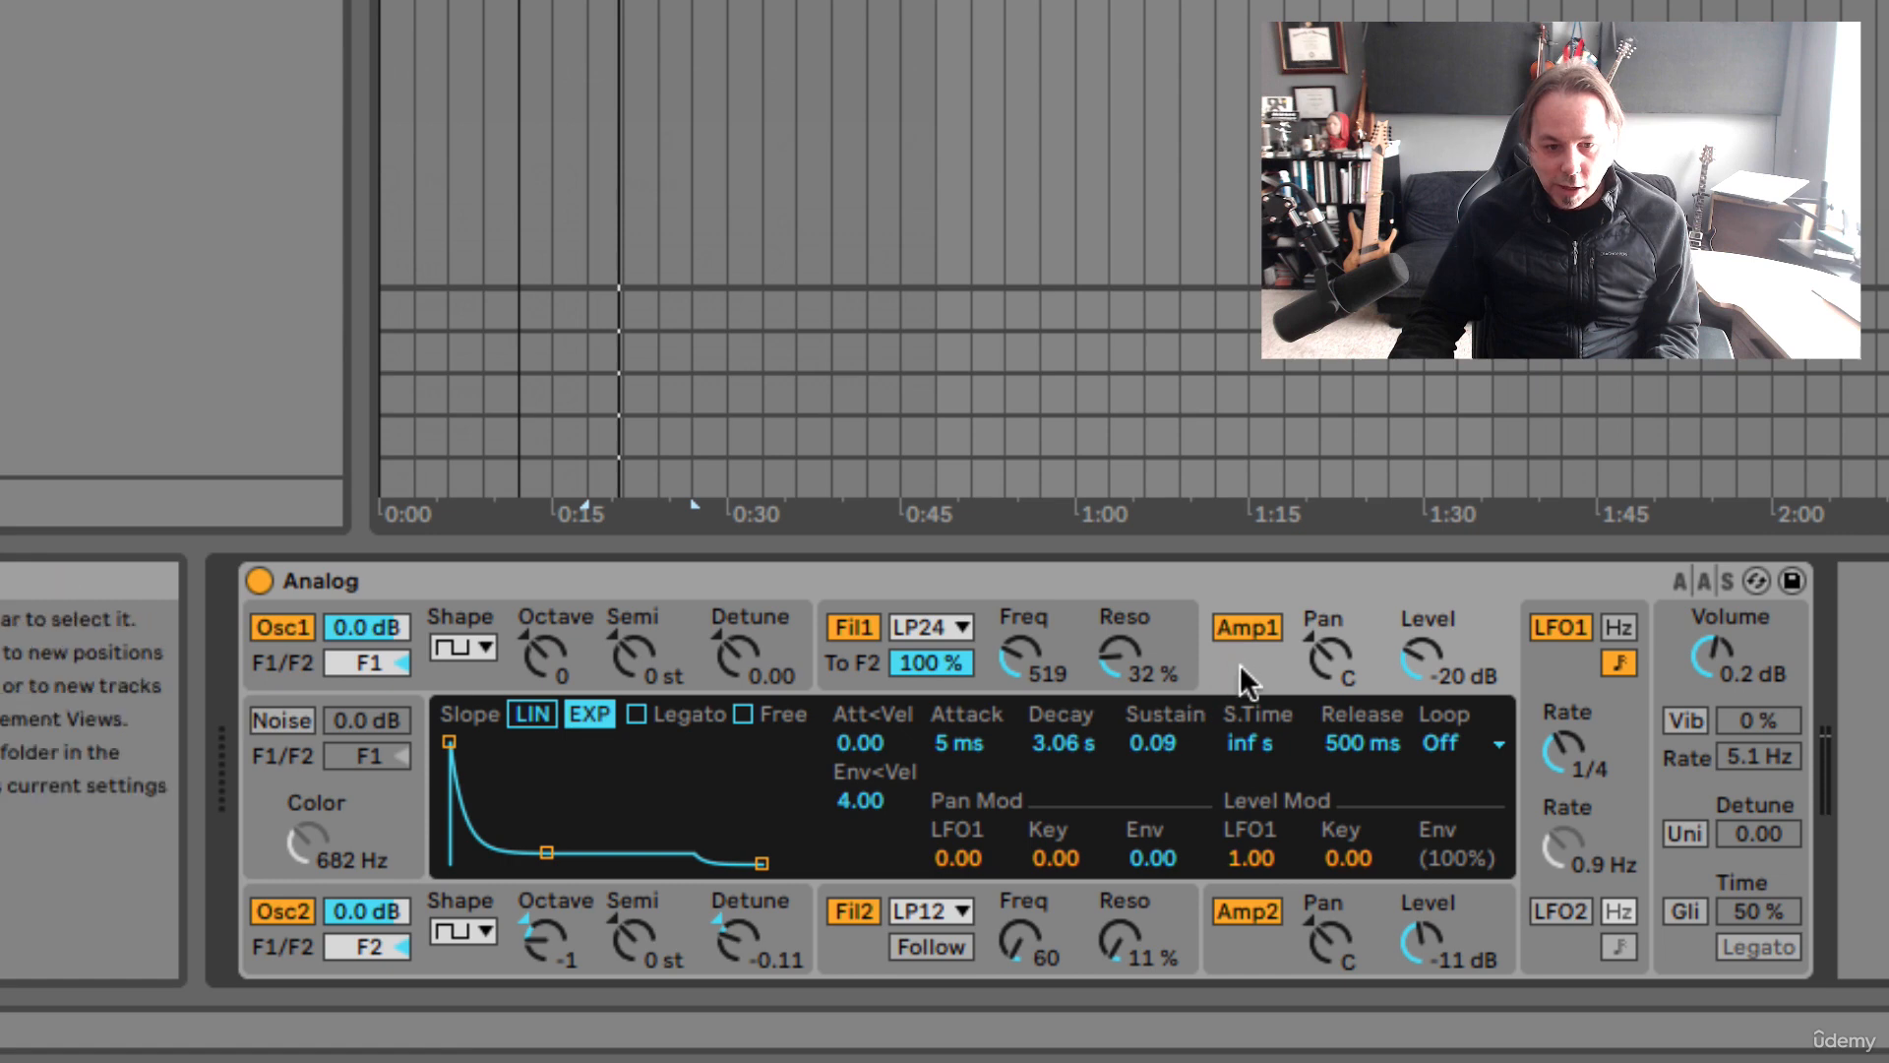
Raise the amp sustain to 0.68, enable LFO1, set Amp1's LFO1 level mod to 0.50, and play
{"action": "left_click_drag", "start_coordinate": [546, 852], "coordinate": [544, 781]}
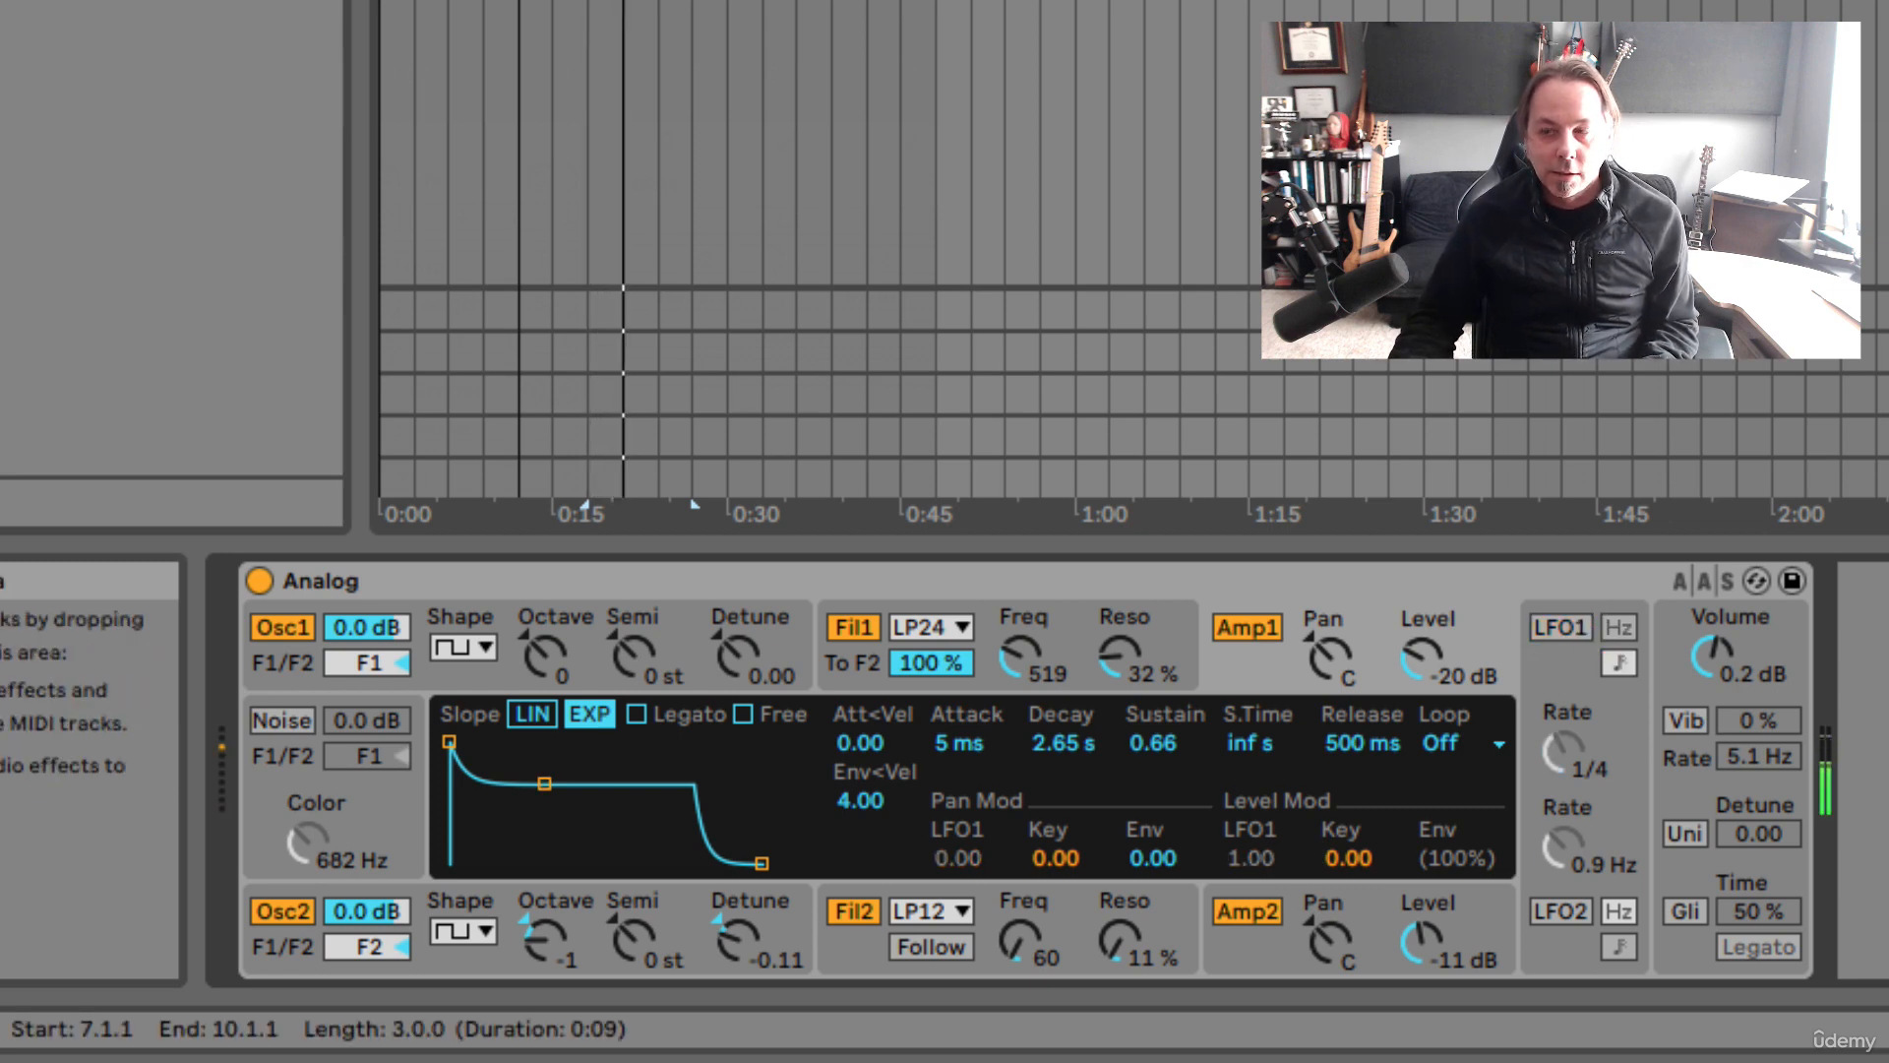
{"action": "left_click", "coordinate": [1562, 634]}
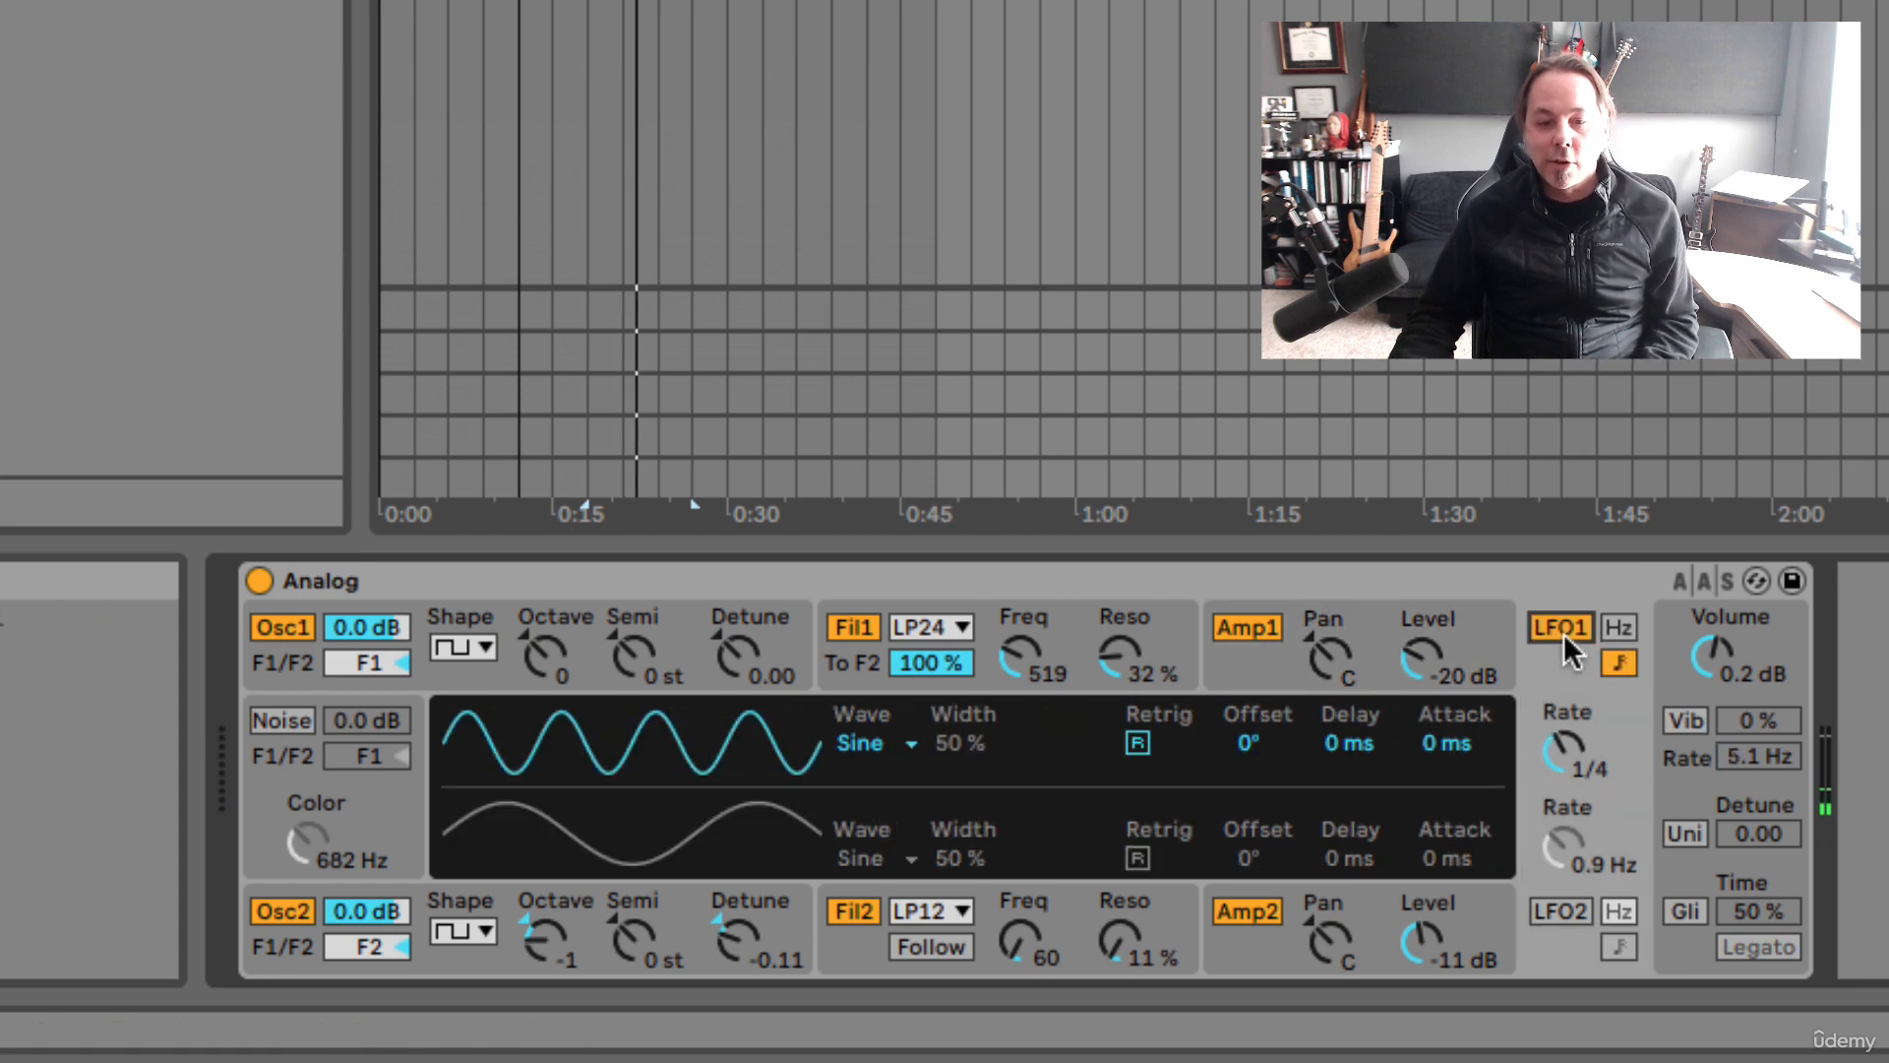
{"action": "left_click", "coordinate": [1263, 665]}
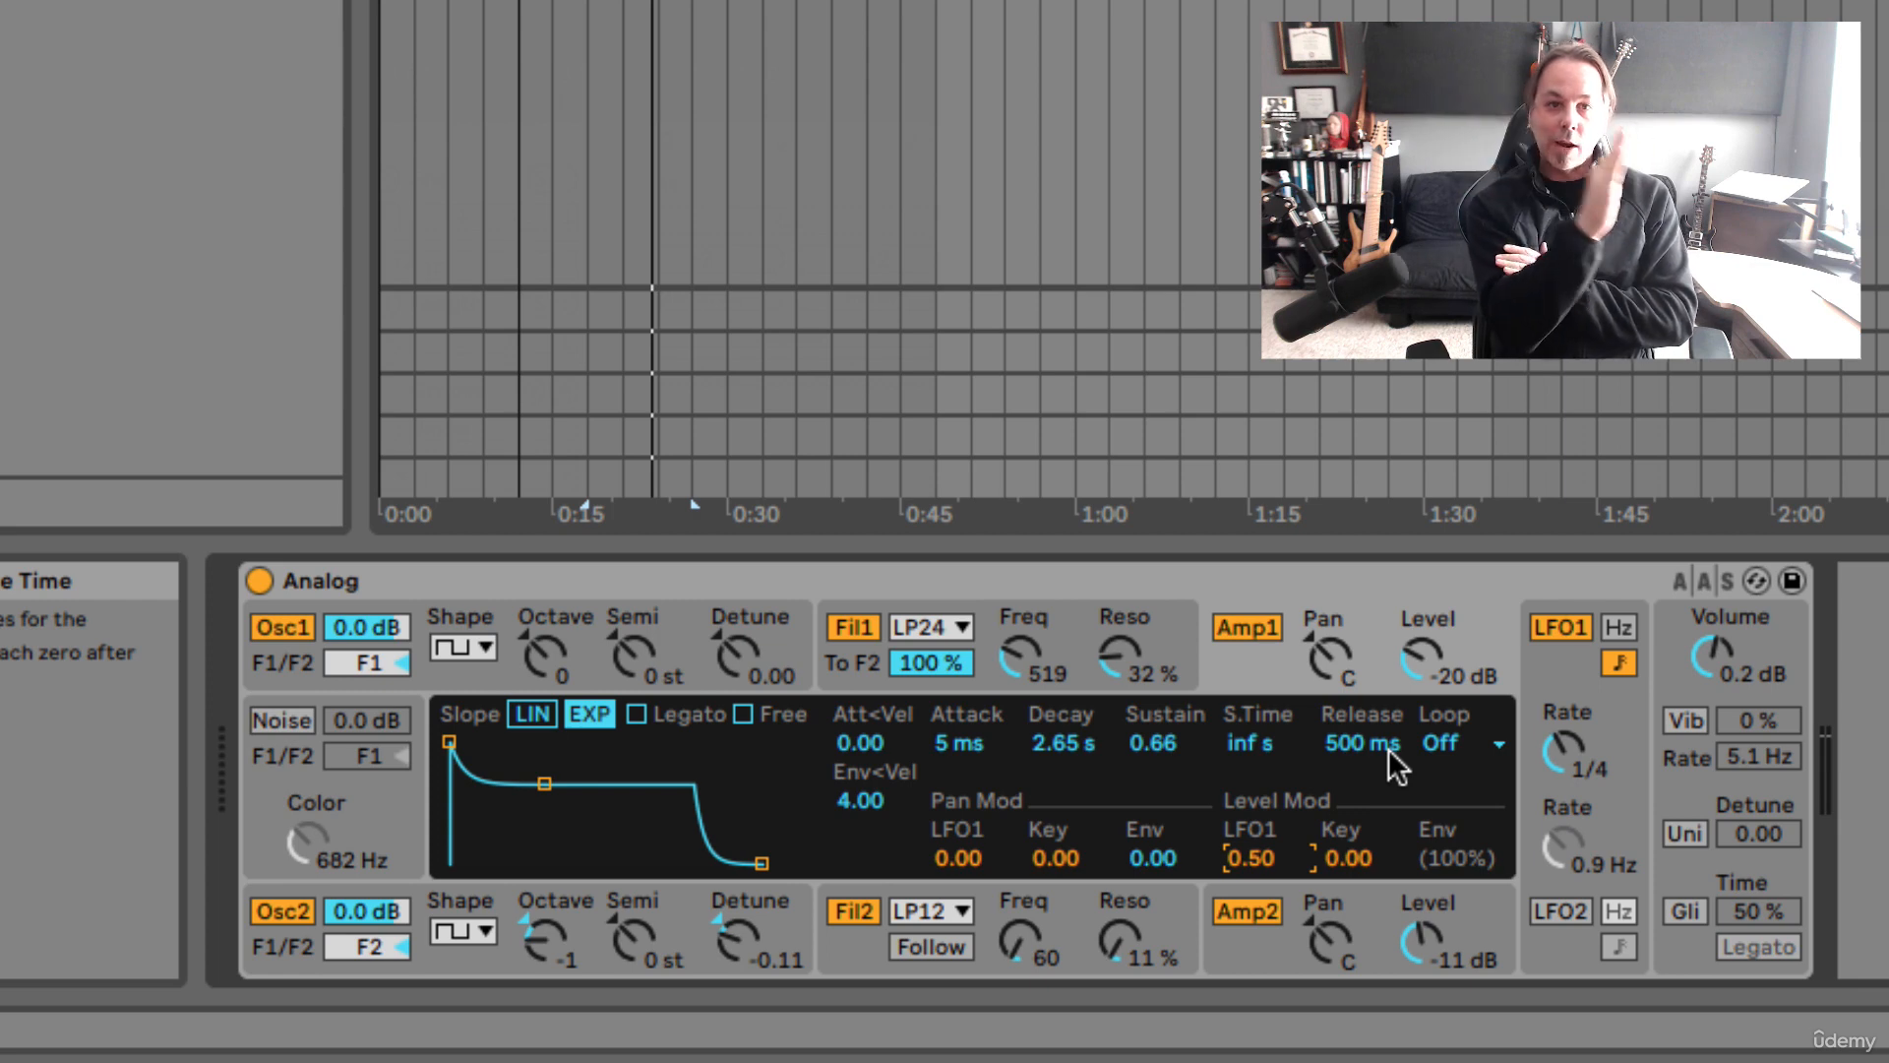
{"action": "key", "text": "space"}
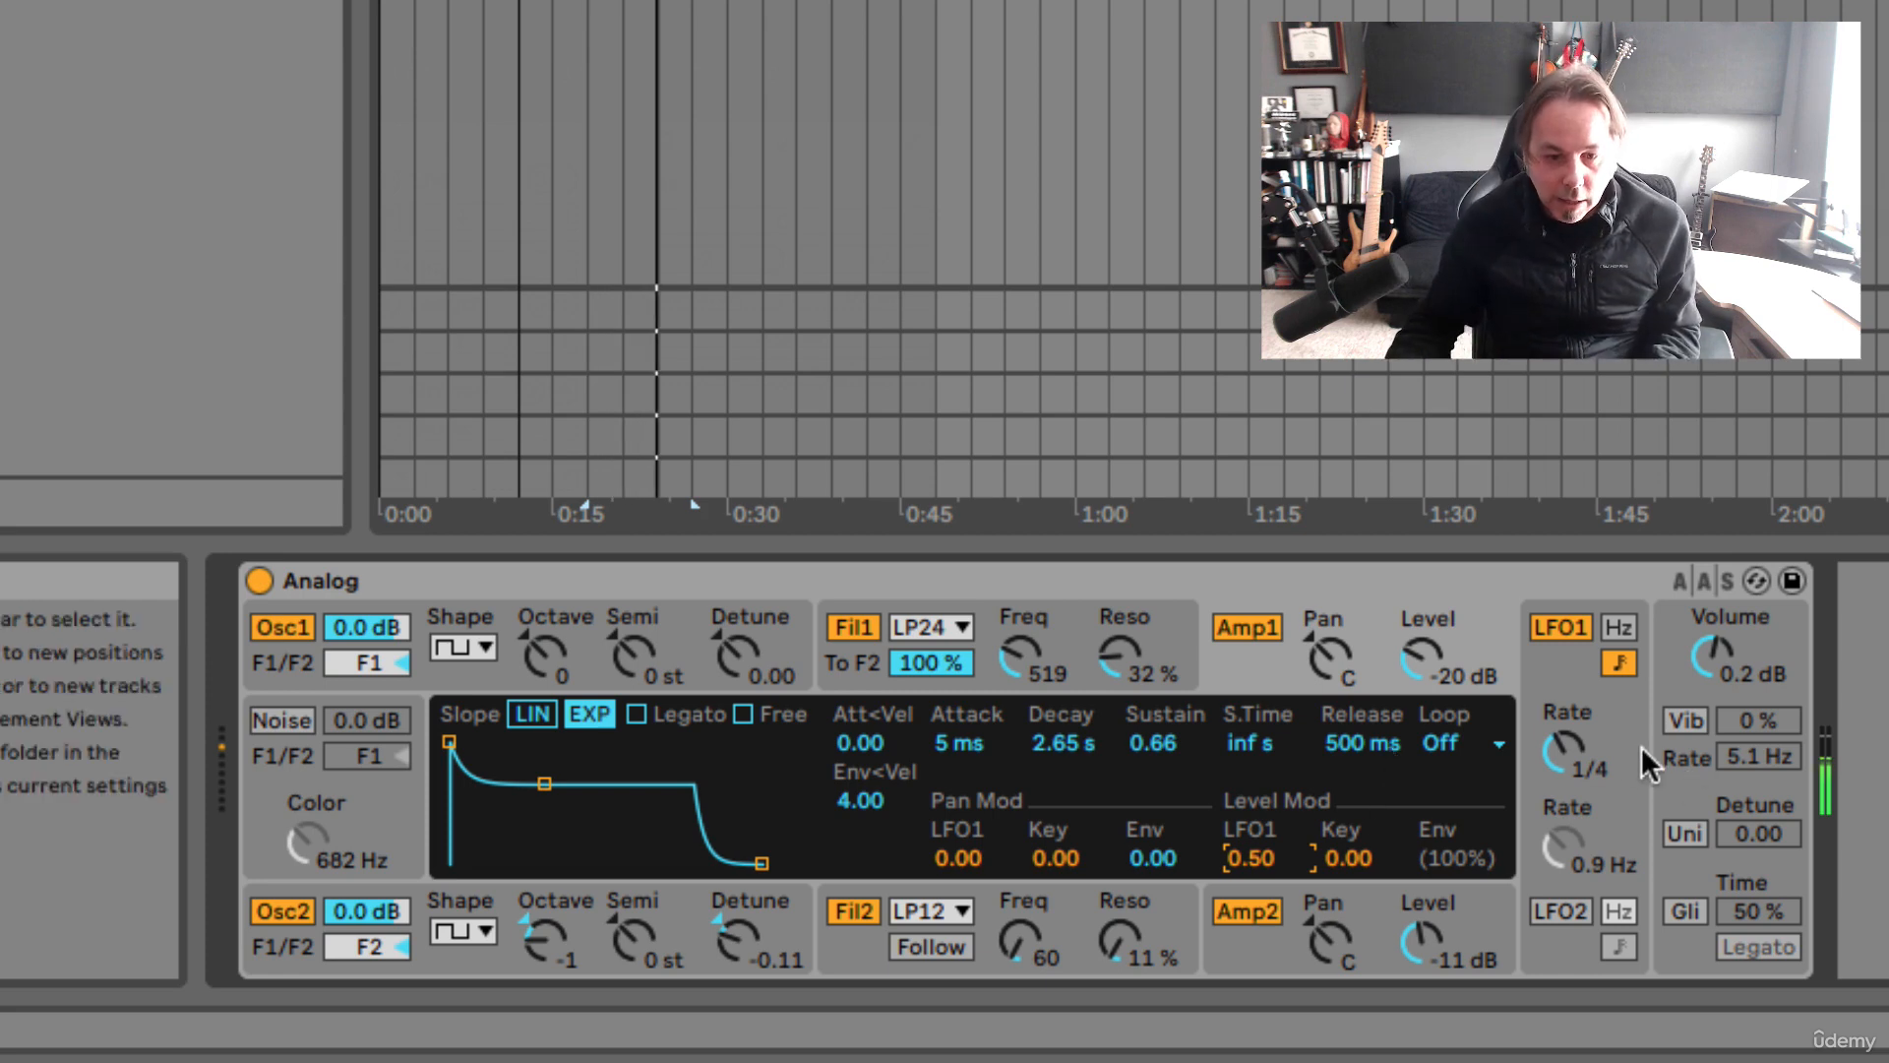
Set LFO1's rate to 1/8 with a rectangle (Rect) wave and play it
{"action": "left_click", "coordinate": [1571, 751]}
{"action": "mouse_move", "coordinate": [1564, 750]}
{"action": "left_mouse_down"}
{"action": "mouse_move", "coordinate": [1565, 773]}
{"action": "mouse_move", "coordinate": [1565, 748]}
{"action": "left_mouse_up"}
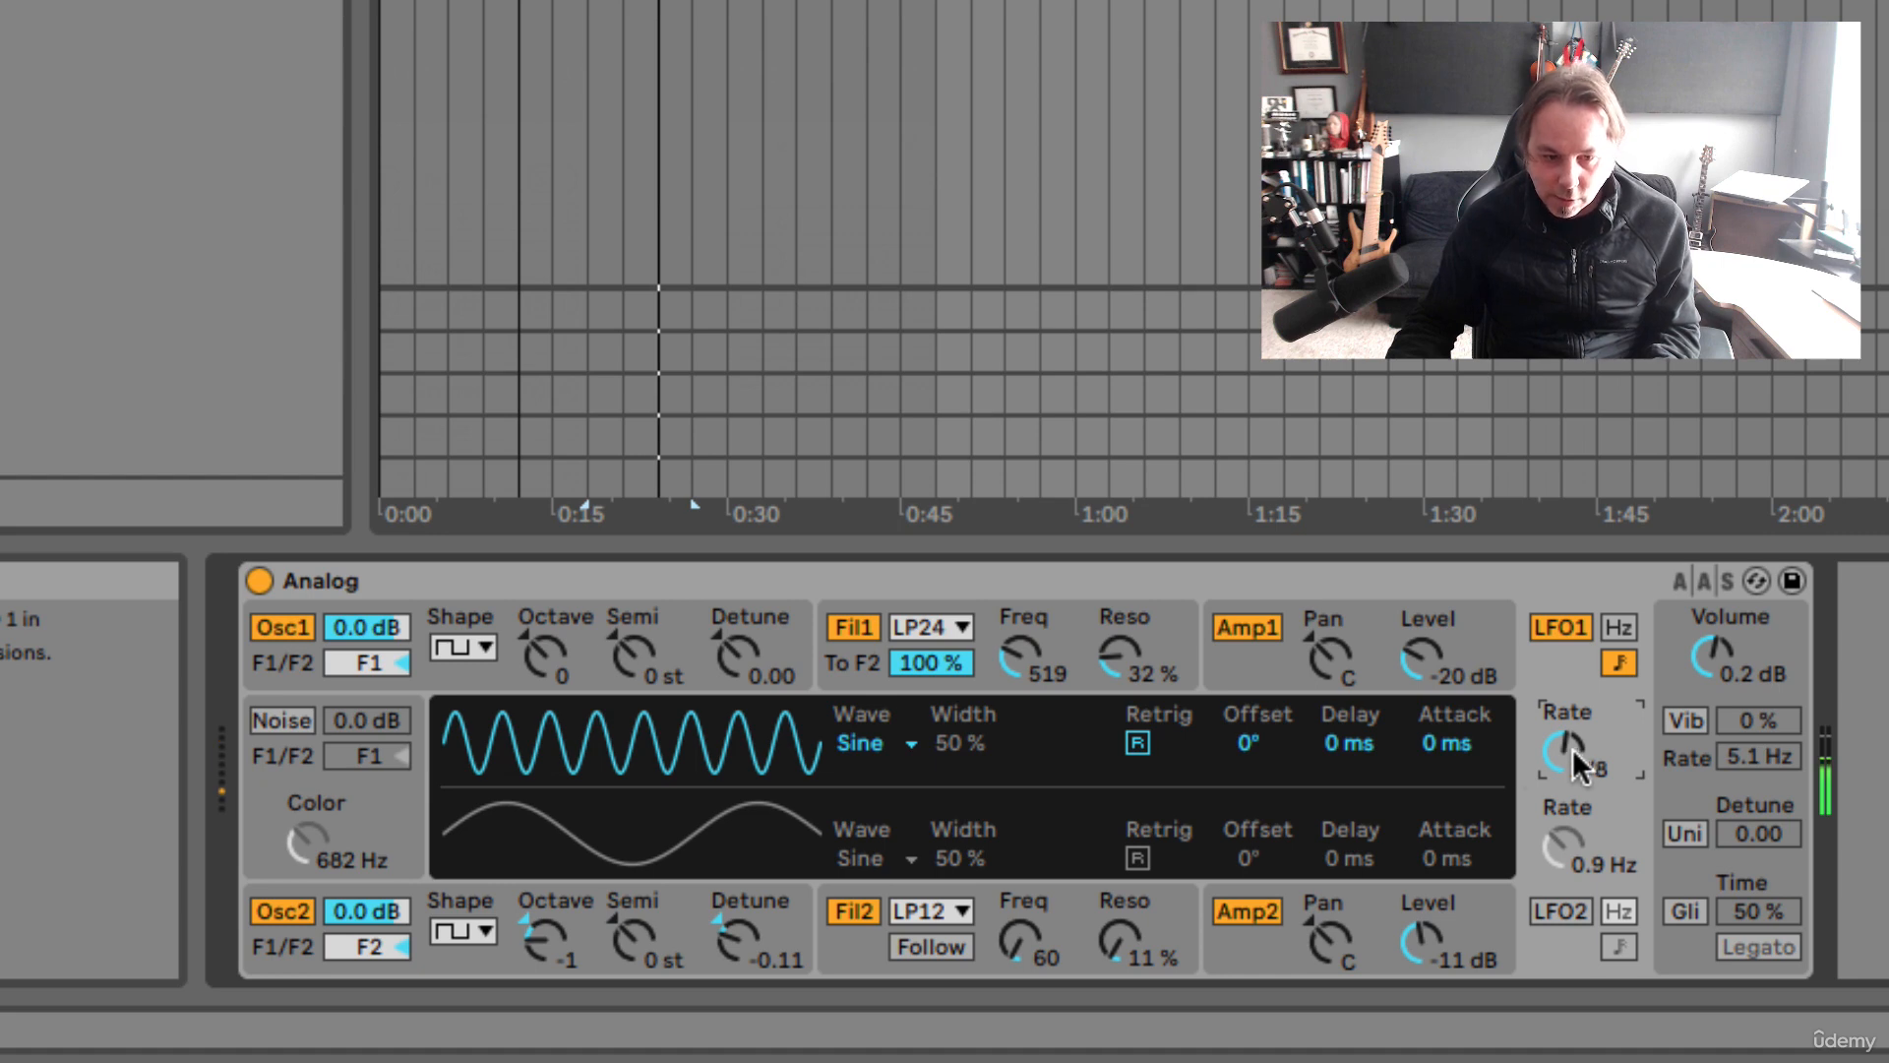
{"action": "left_click", "coordinate": [862, 744]}
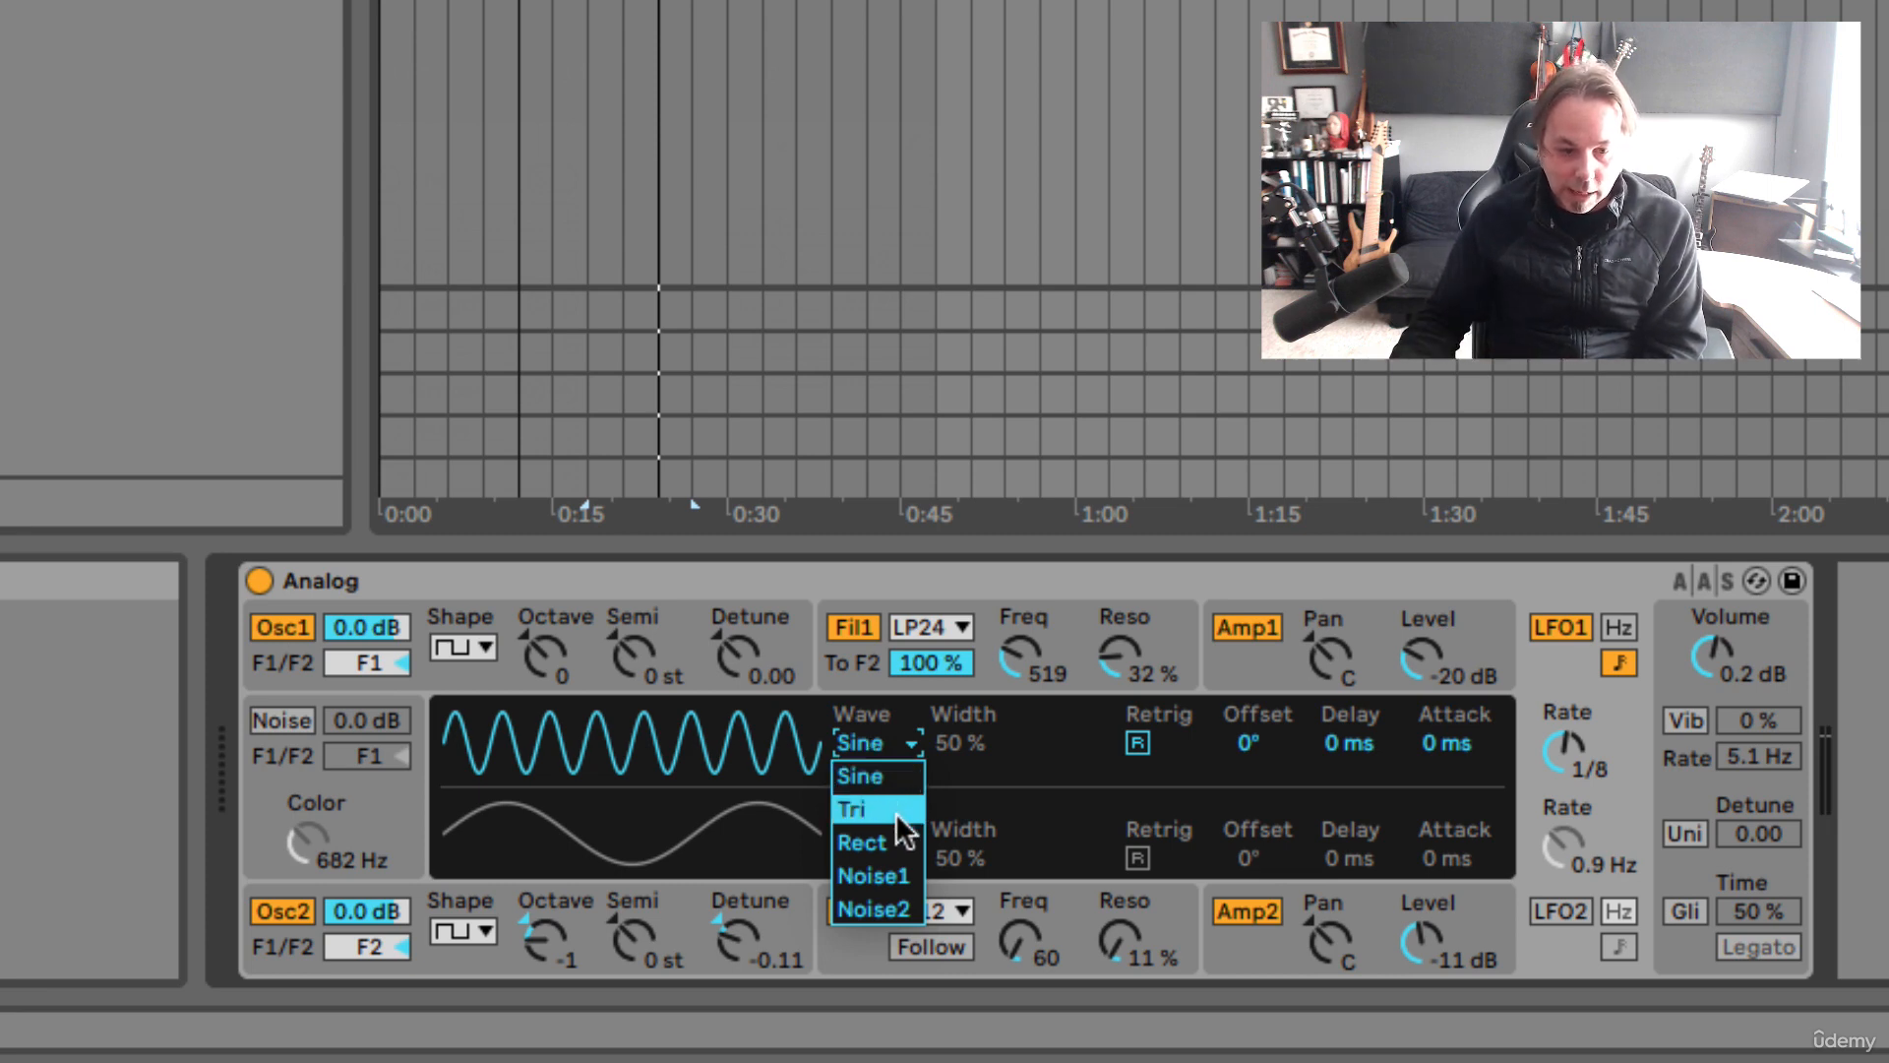
{"action": "left_click", "coordinate": [894, 842]}
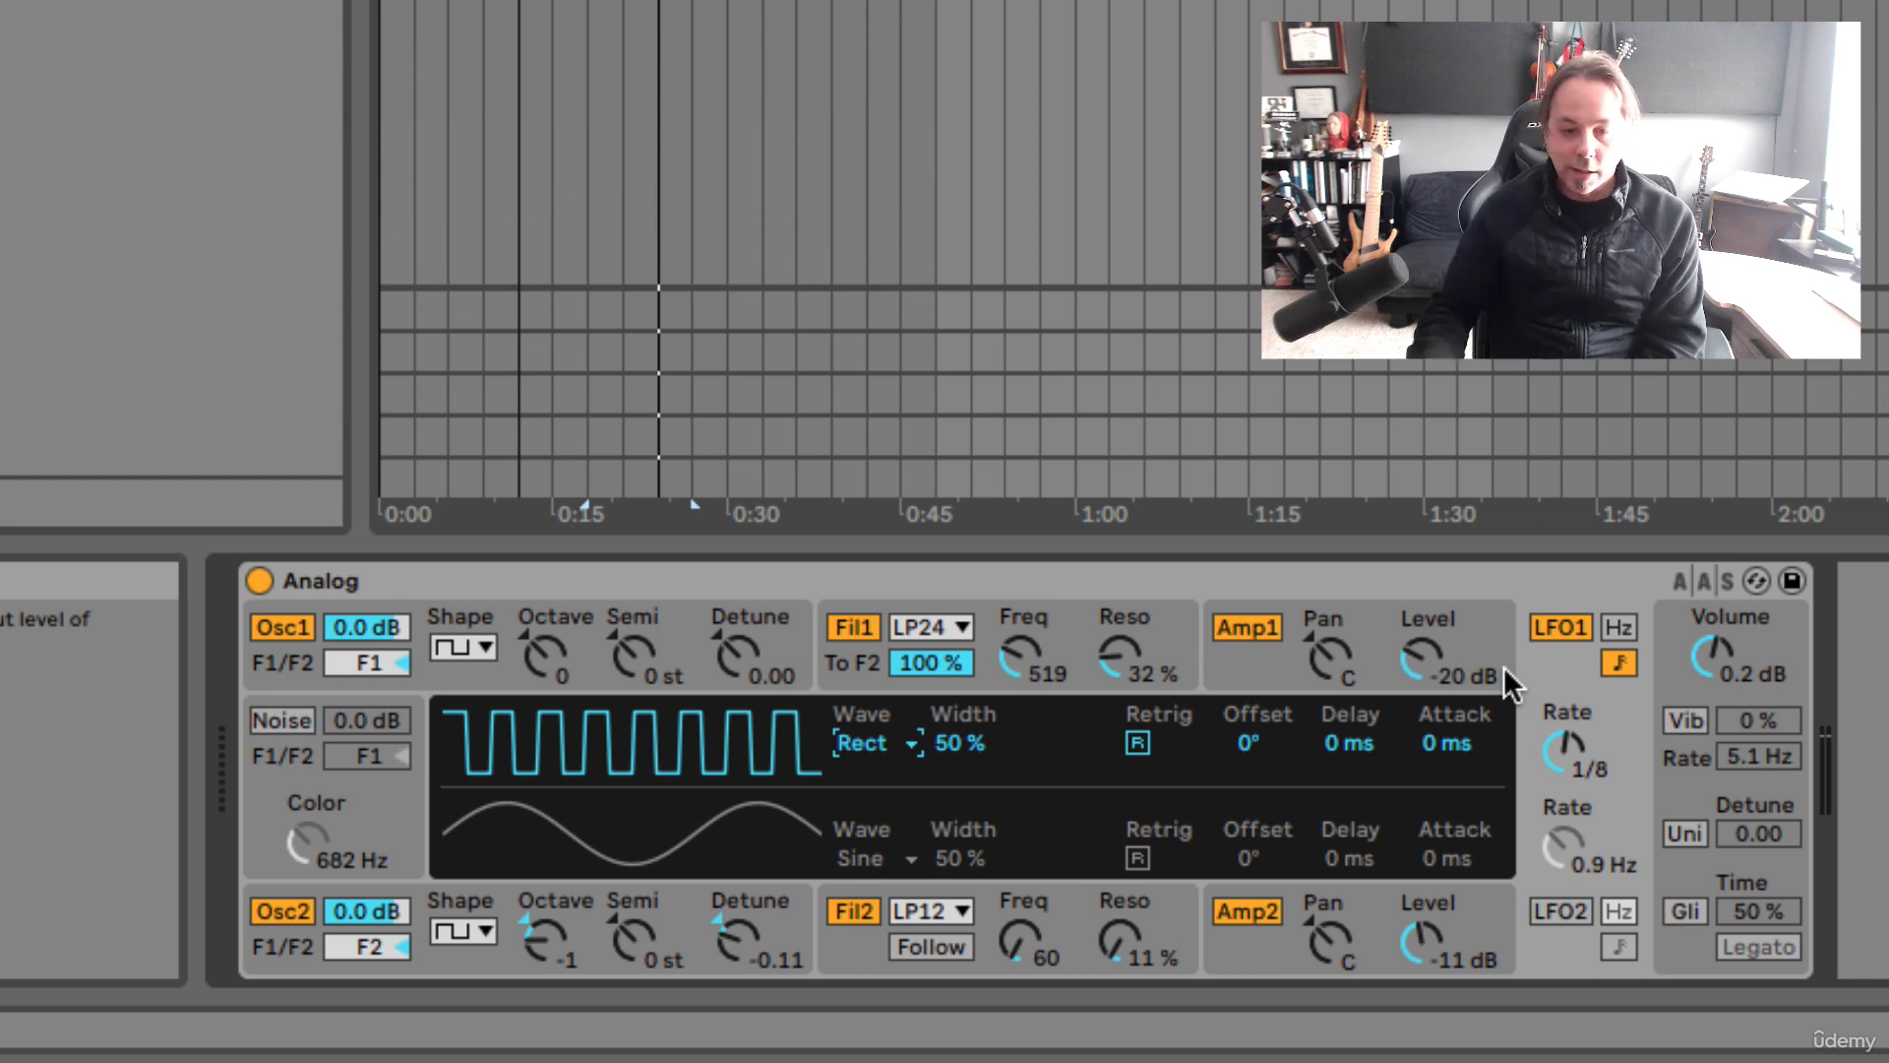
{"action": "key", "text": "space"}
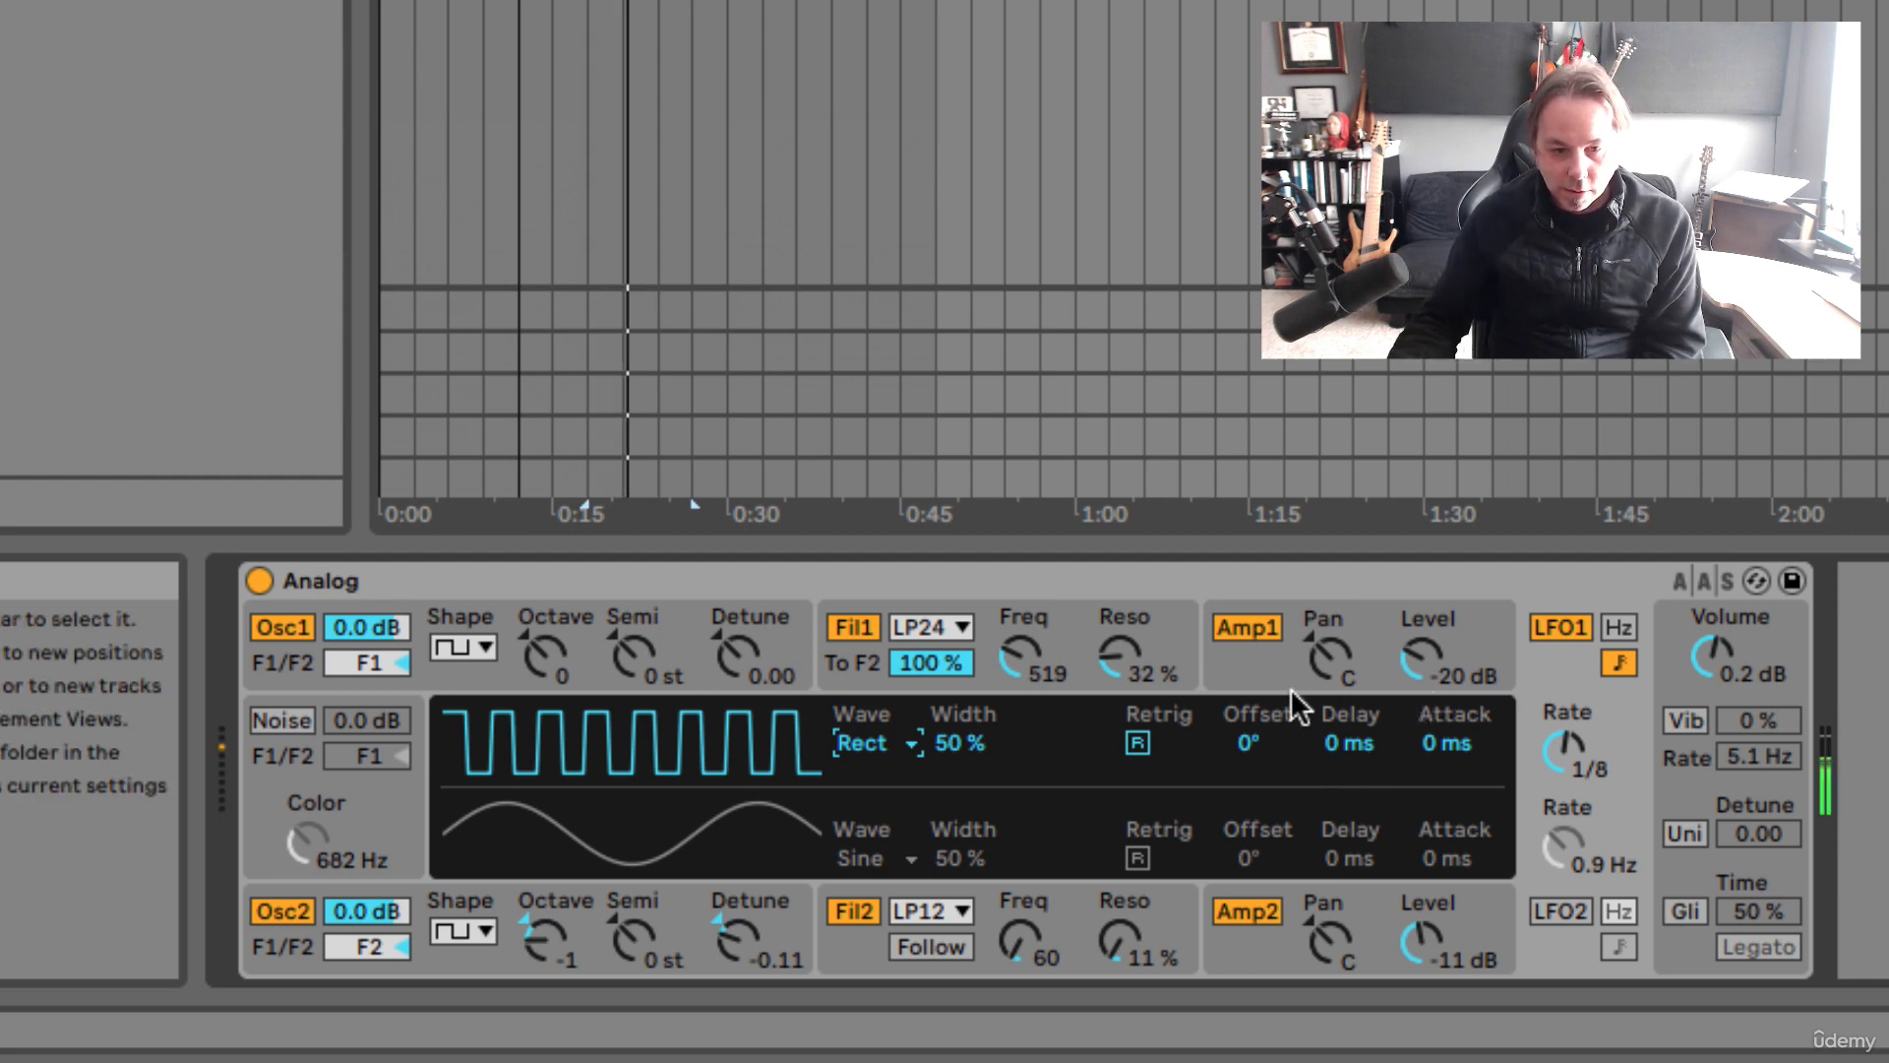
Switch LFO1 back to a sine wave and turn on Retrig
{"action": "left_click", "coordinate": [860, 743]}
{"action": "left_click", "coordinate": [891, 775]}
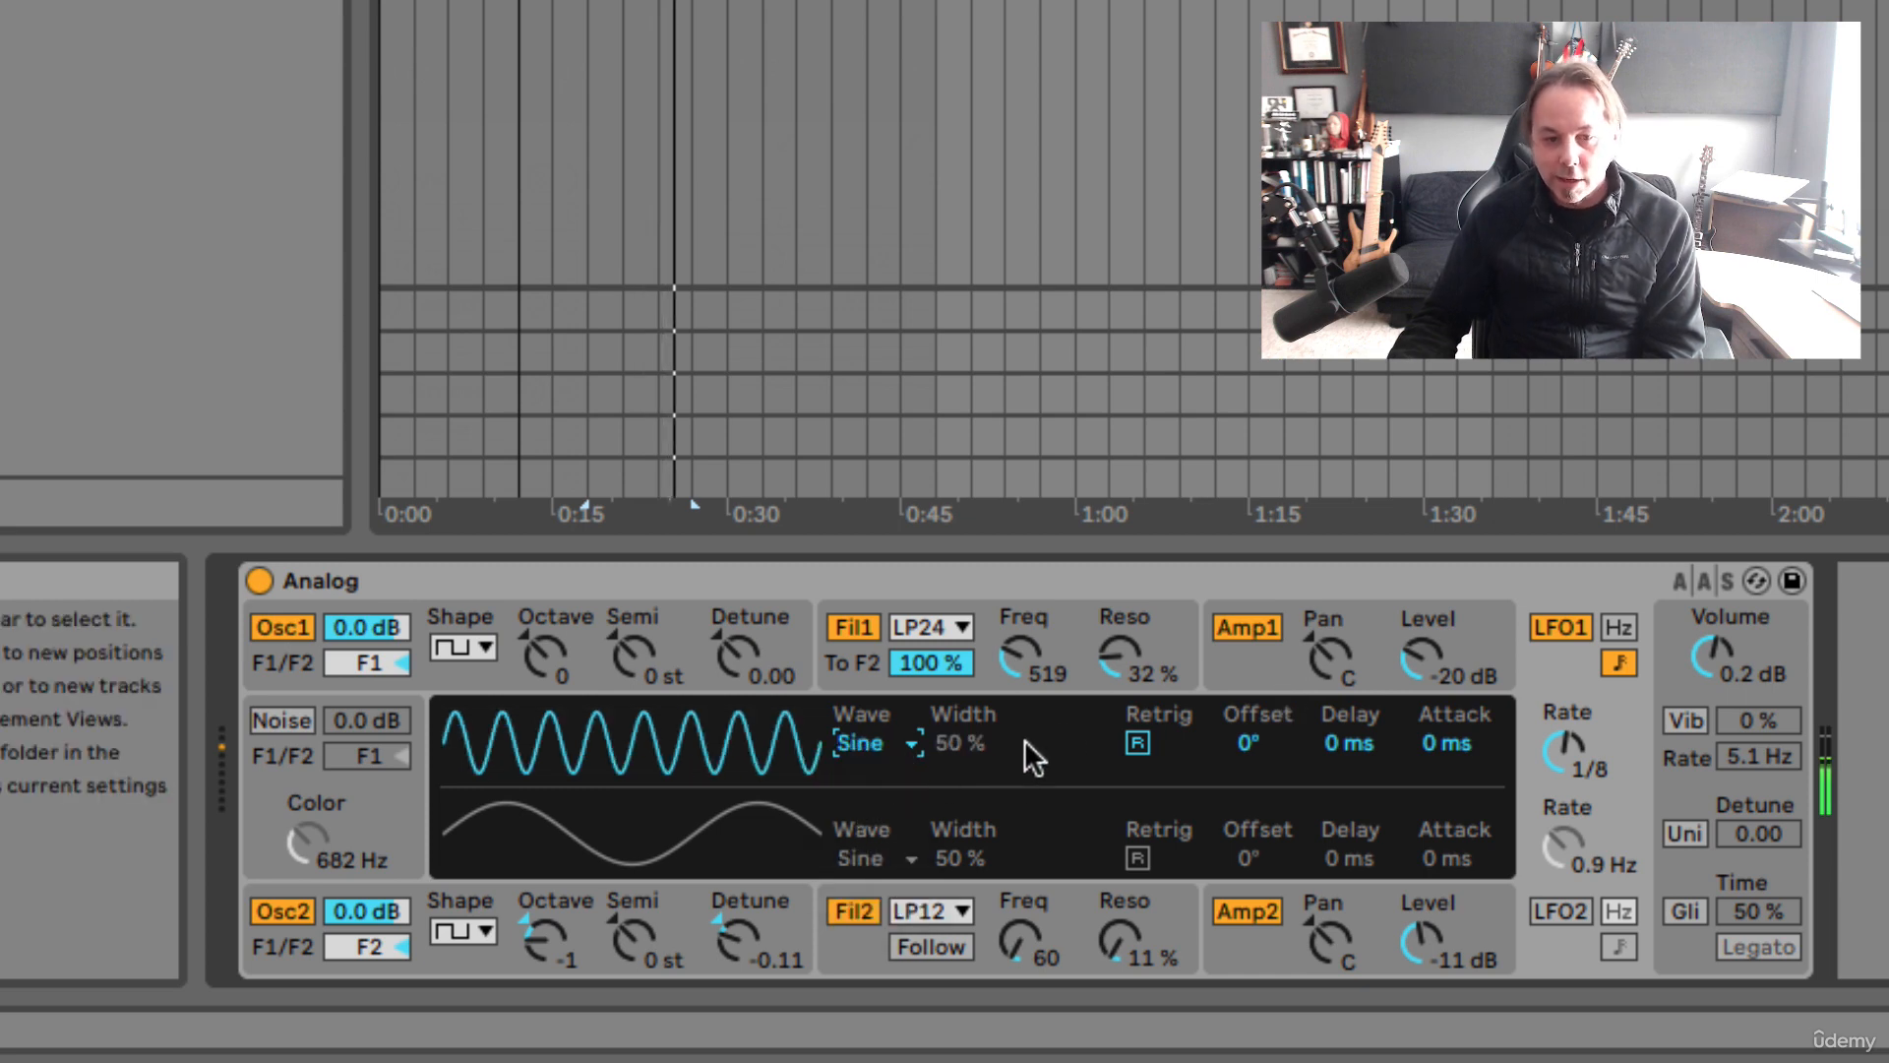
{"action": "left_click", "coordinate": [1137, 745]}
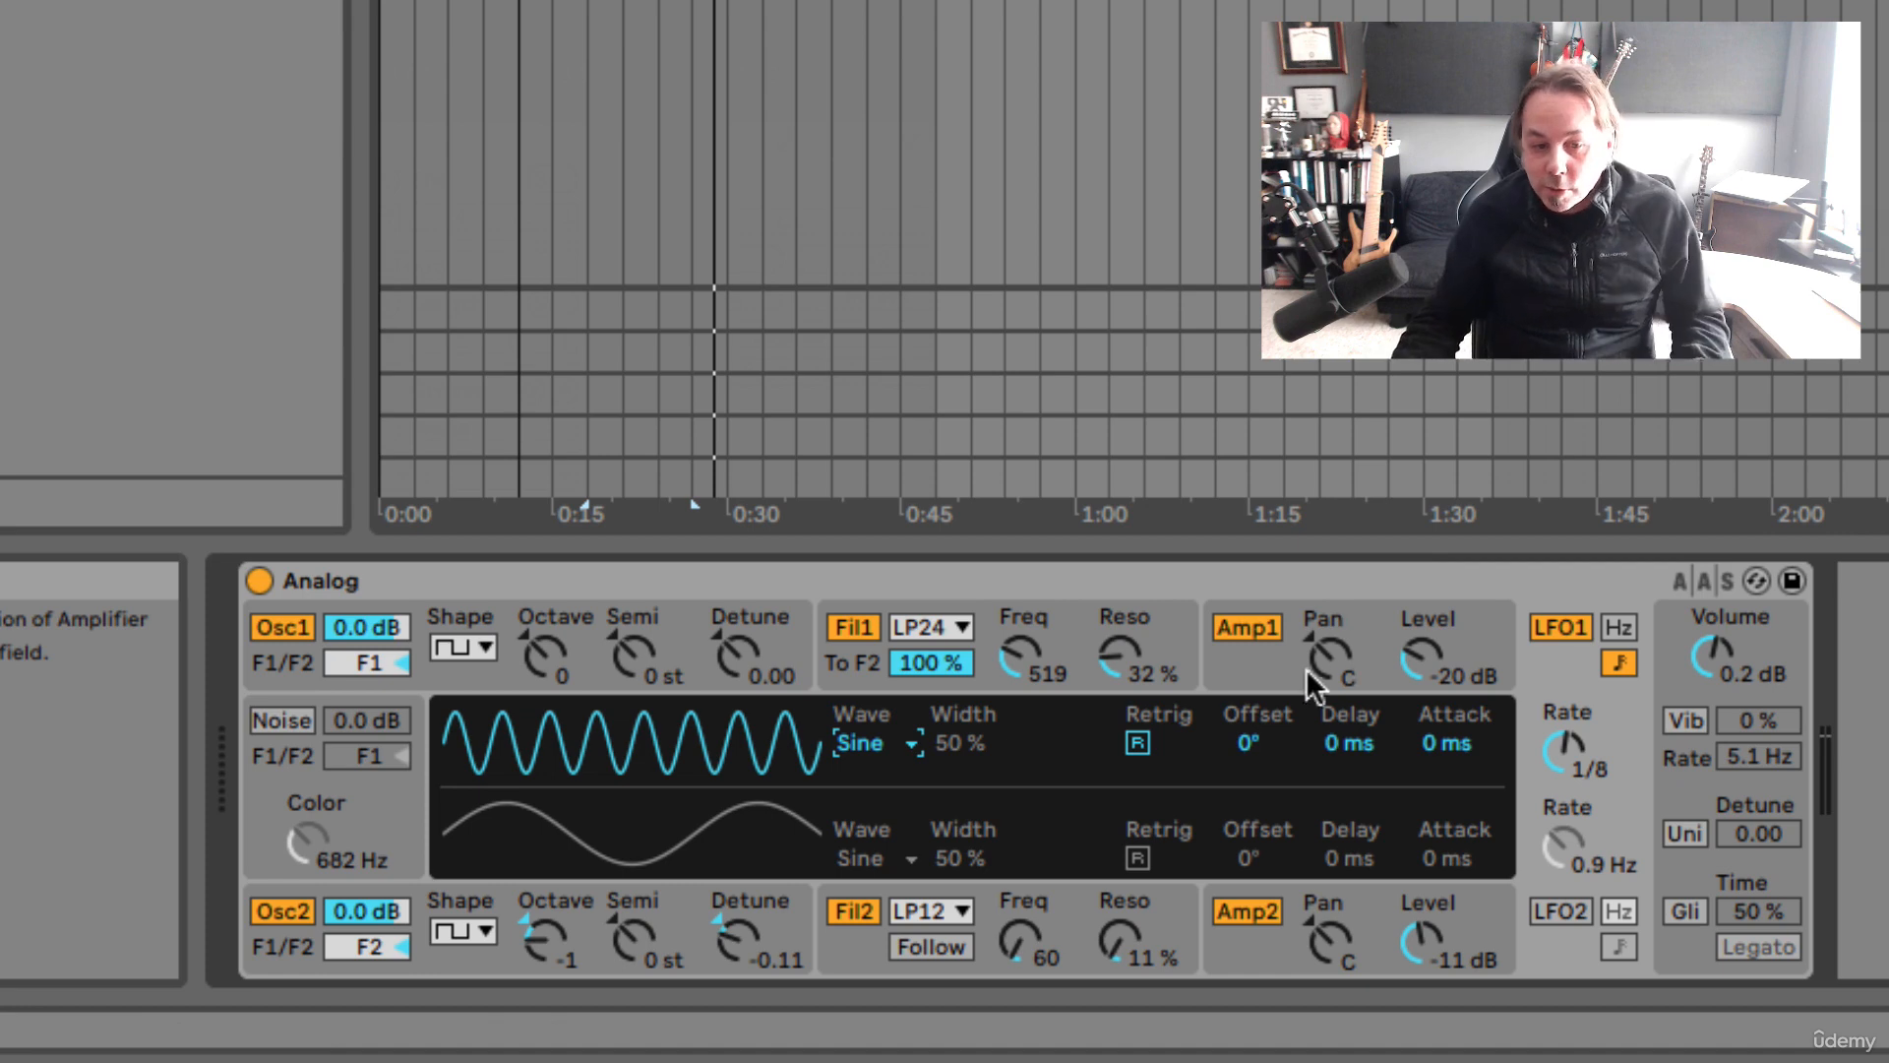
Set Amp1's Pan Mod LFO1 amount to 1.00 and return LFO1's rate to 1/4
{"action": "left_click", "coordinate": [1259, 657]}
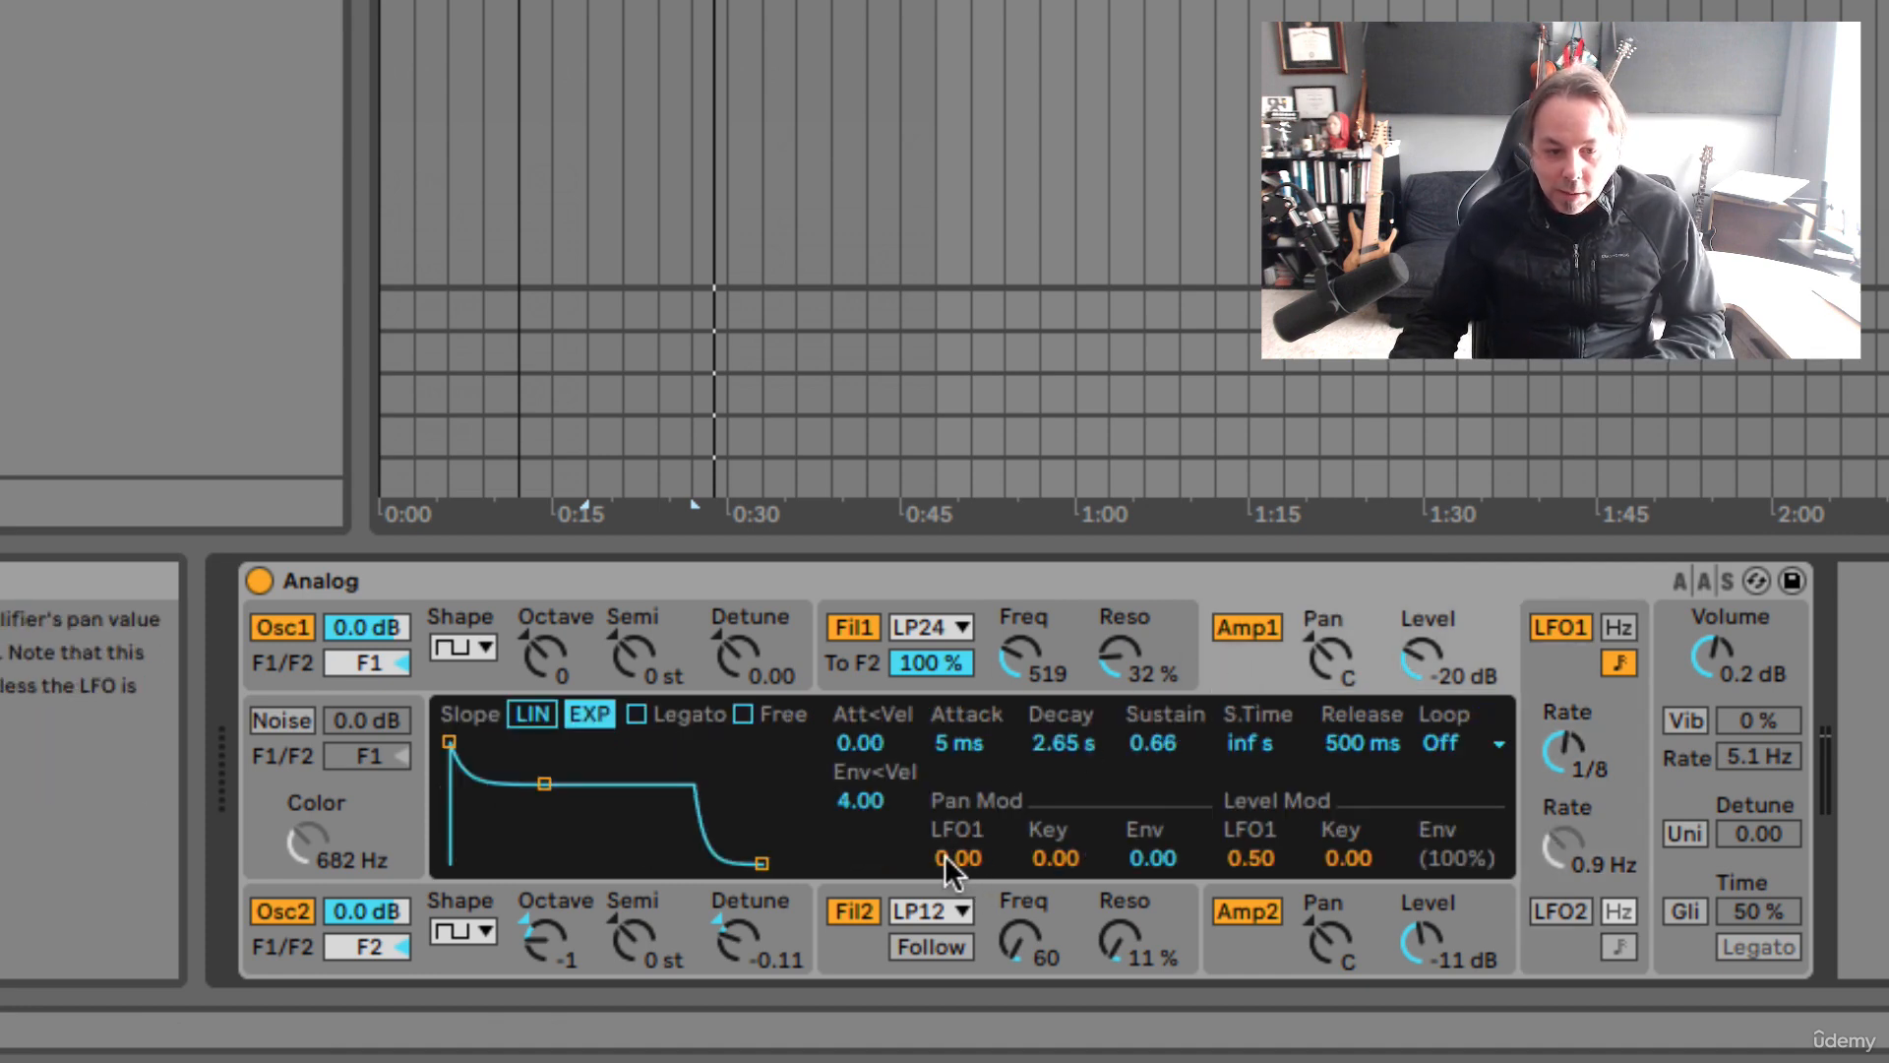
{"action": "mouse_move", "coordinate": [944, 854]}
{"action": "left_mouse_down"}
{"action": "mouse_move", "coordinate": [945, 817]}
{"action": "mouse_move", "coordinate": [943, 854]}
{"action": "left_mouse_up"}
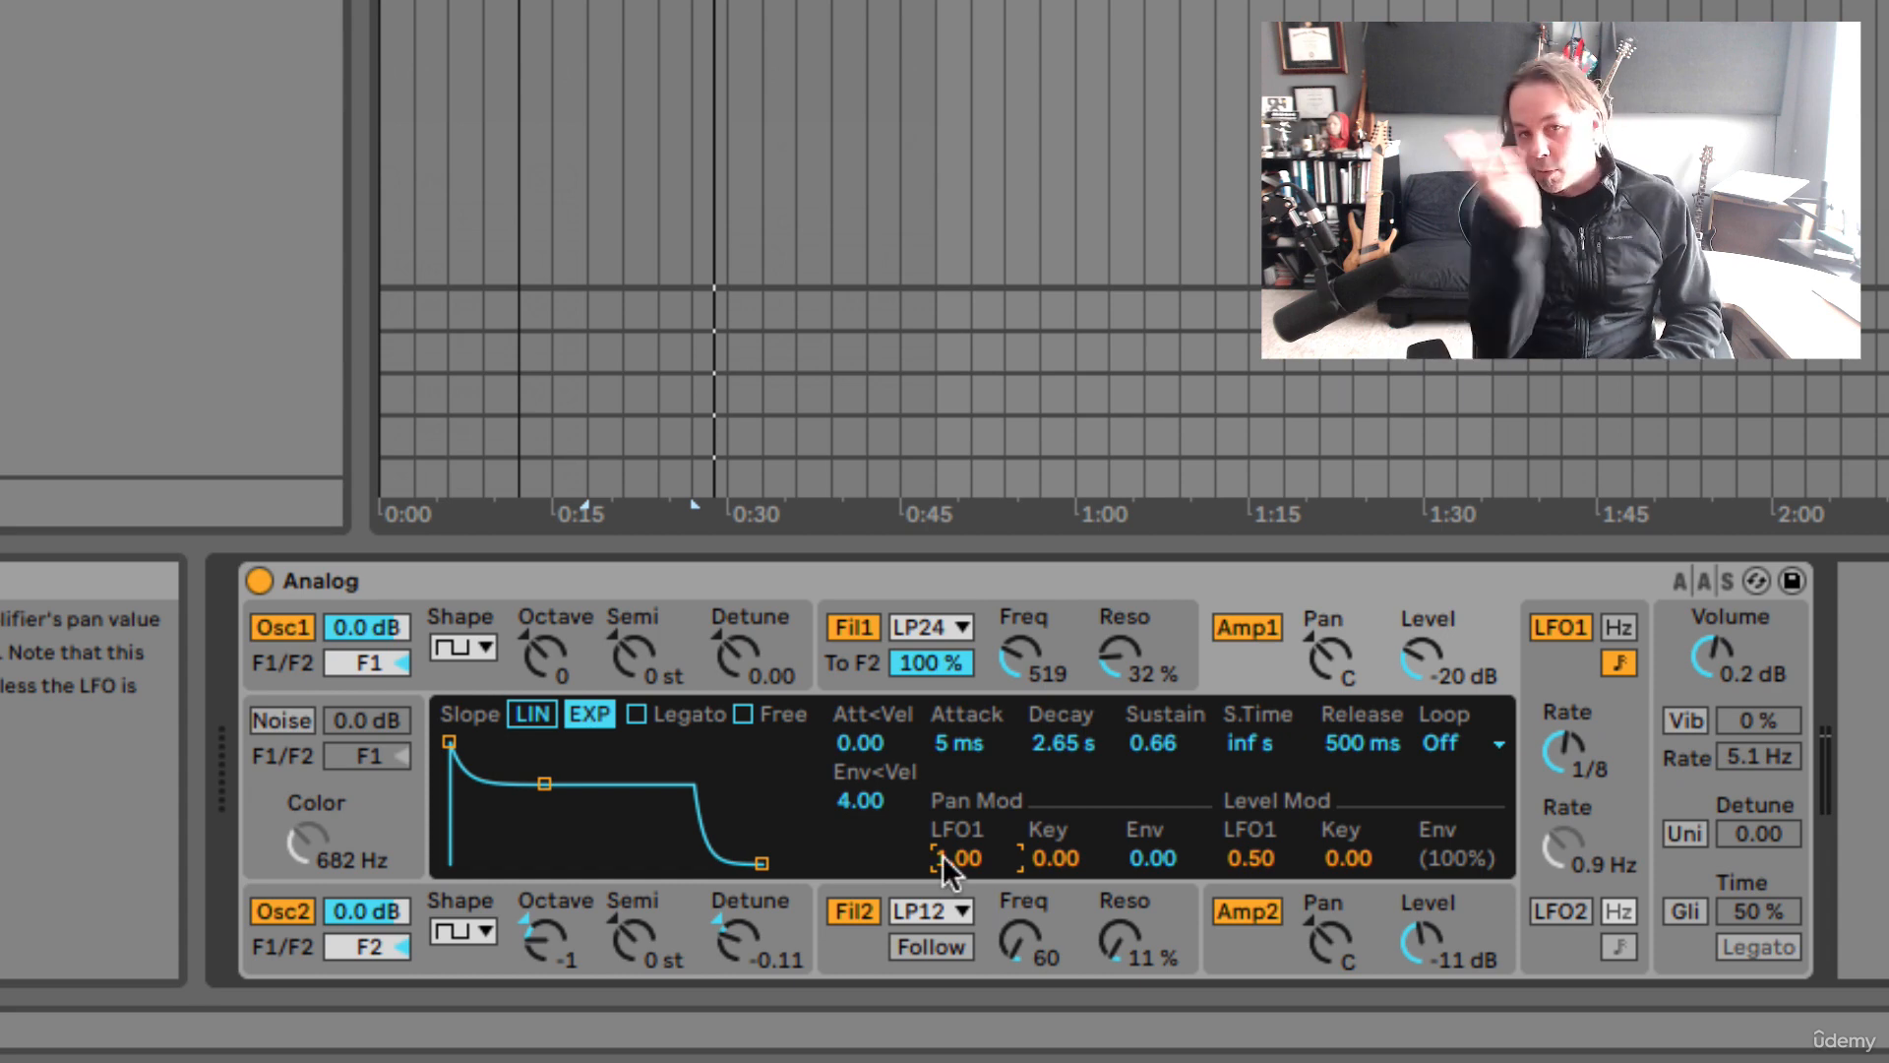
{"action": "left_click", "coordinate": [1564, 750]}
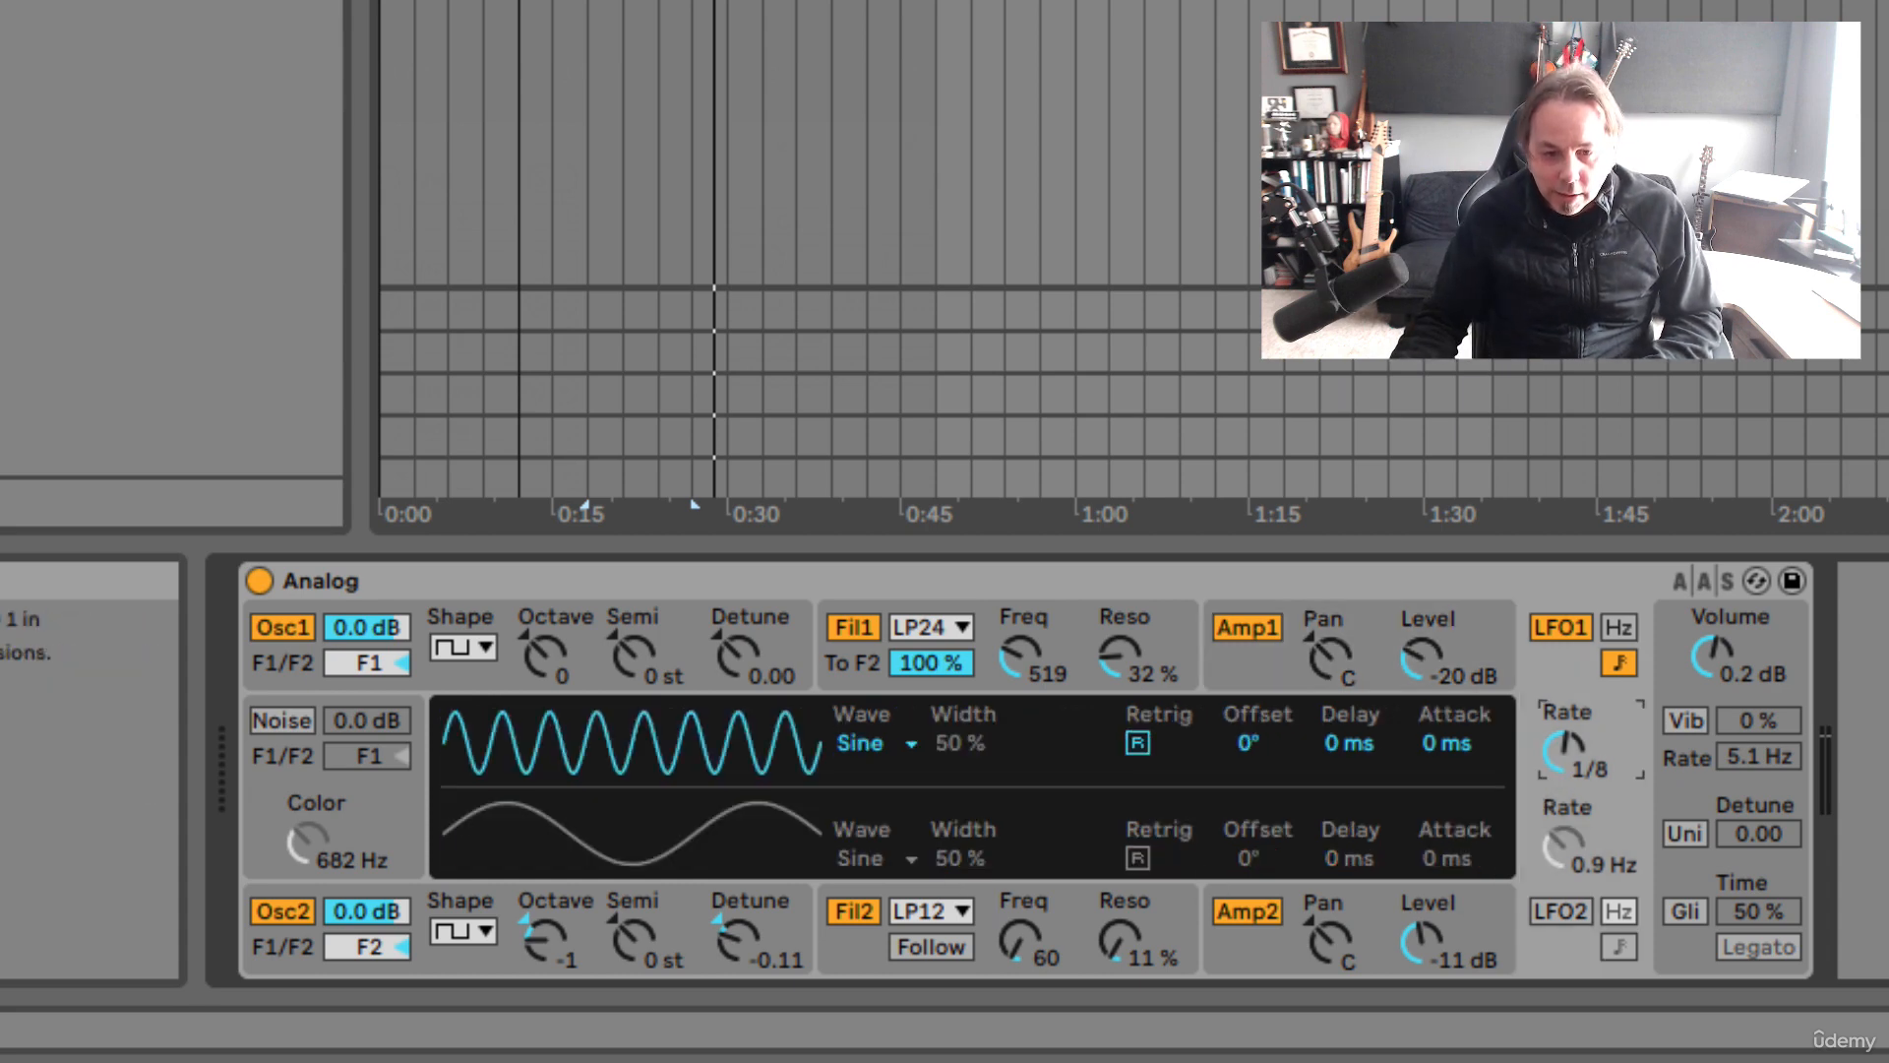
{"action": "left_click_drag", "start_coordinate": [1564, 750], "coordinate": [1565, 763]}
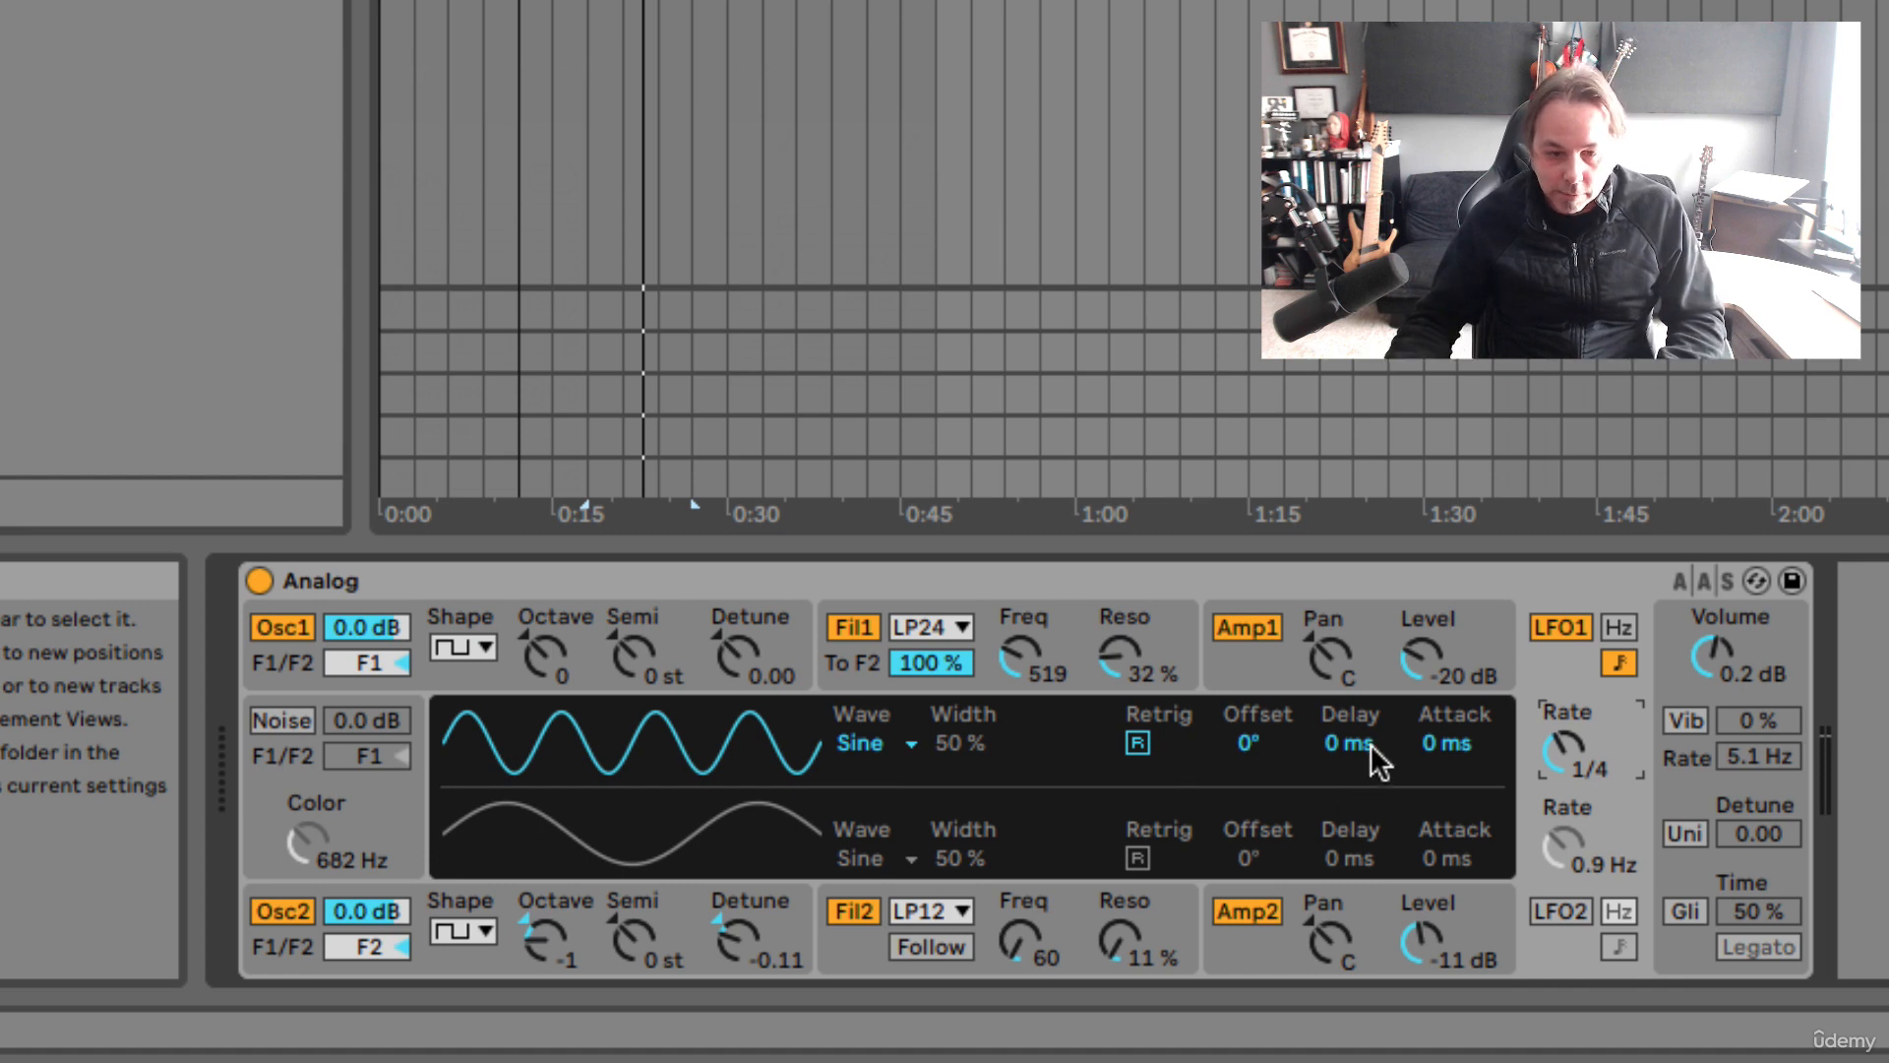
Lower Filter 1's cutoff to 340 while auditioning the LFO1 resonance modulation
{"action": "left_click", "coordinate": [1073, 622]}
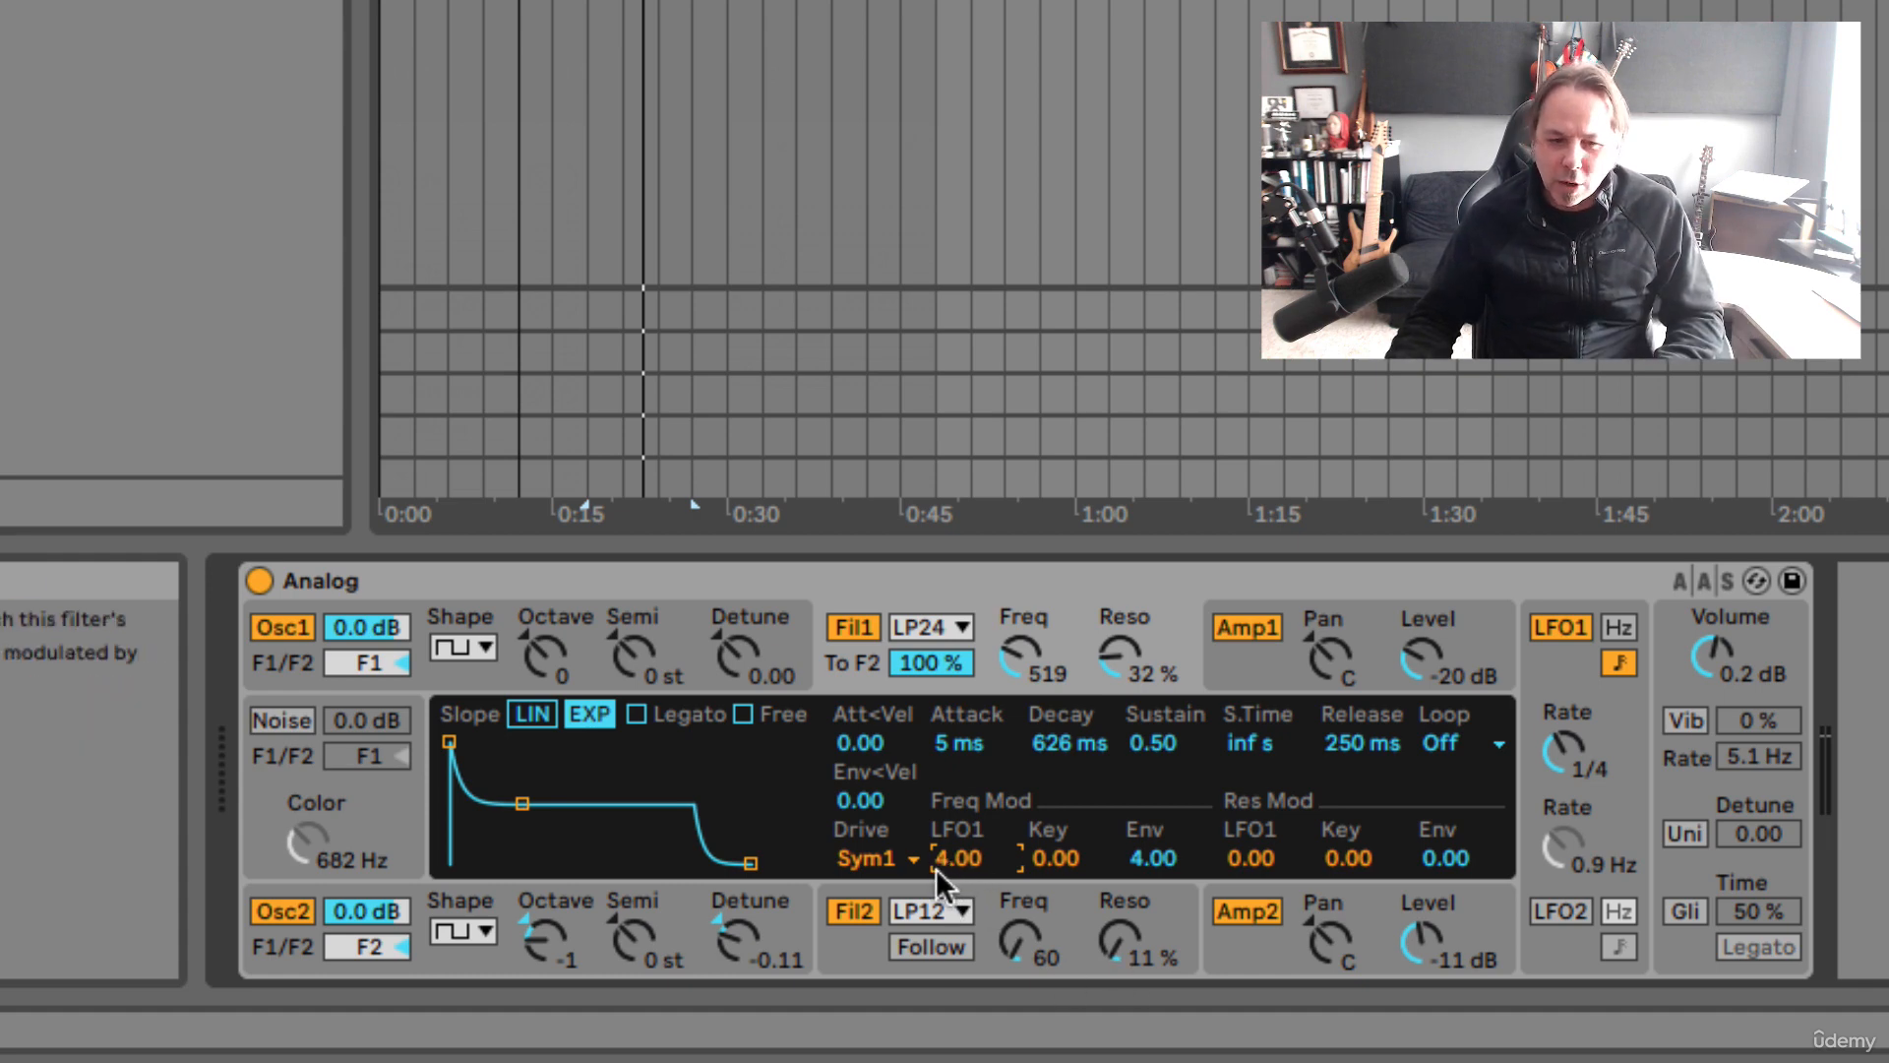
{"action": "key", "text": "space"}
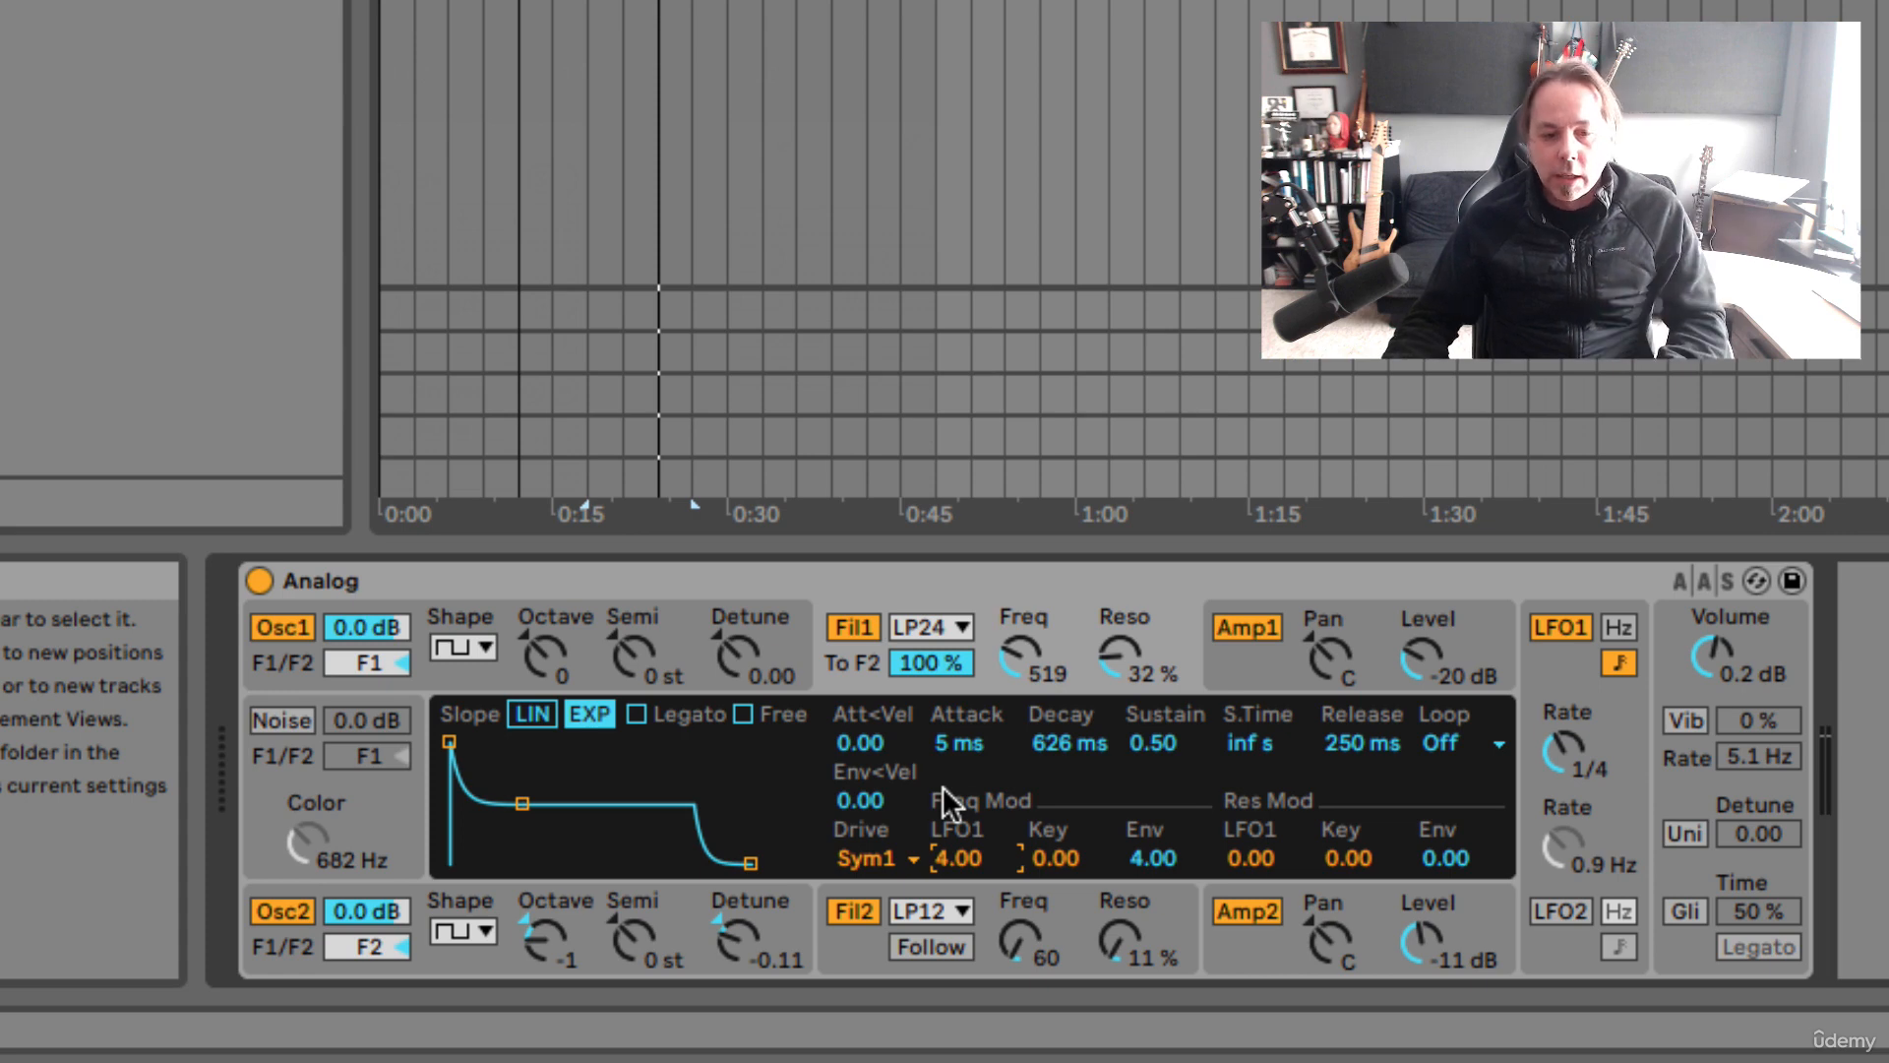
{"action": "left_click_drag", "start_coordinate": [1015, 656], "coordinate": [1015, 600]}
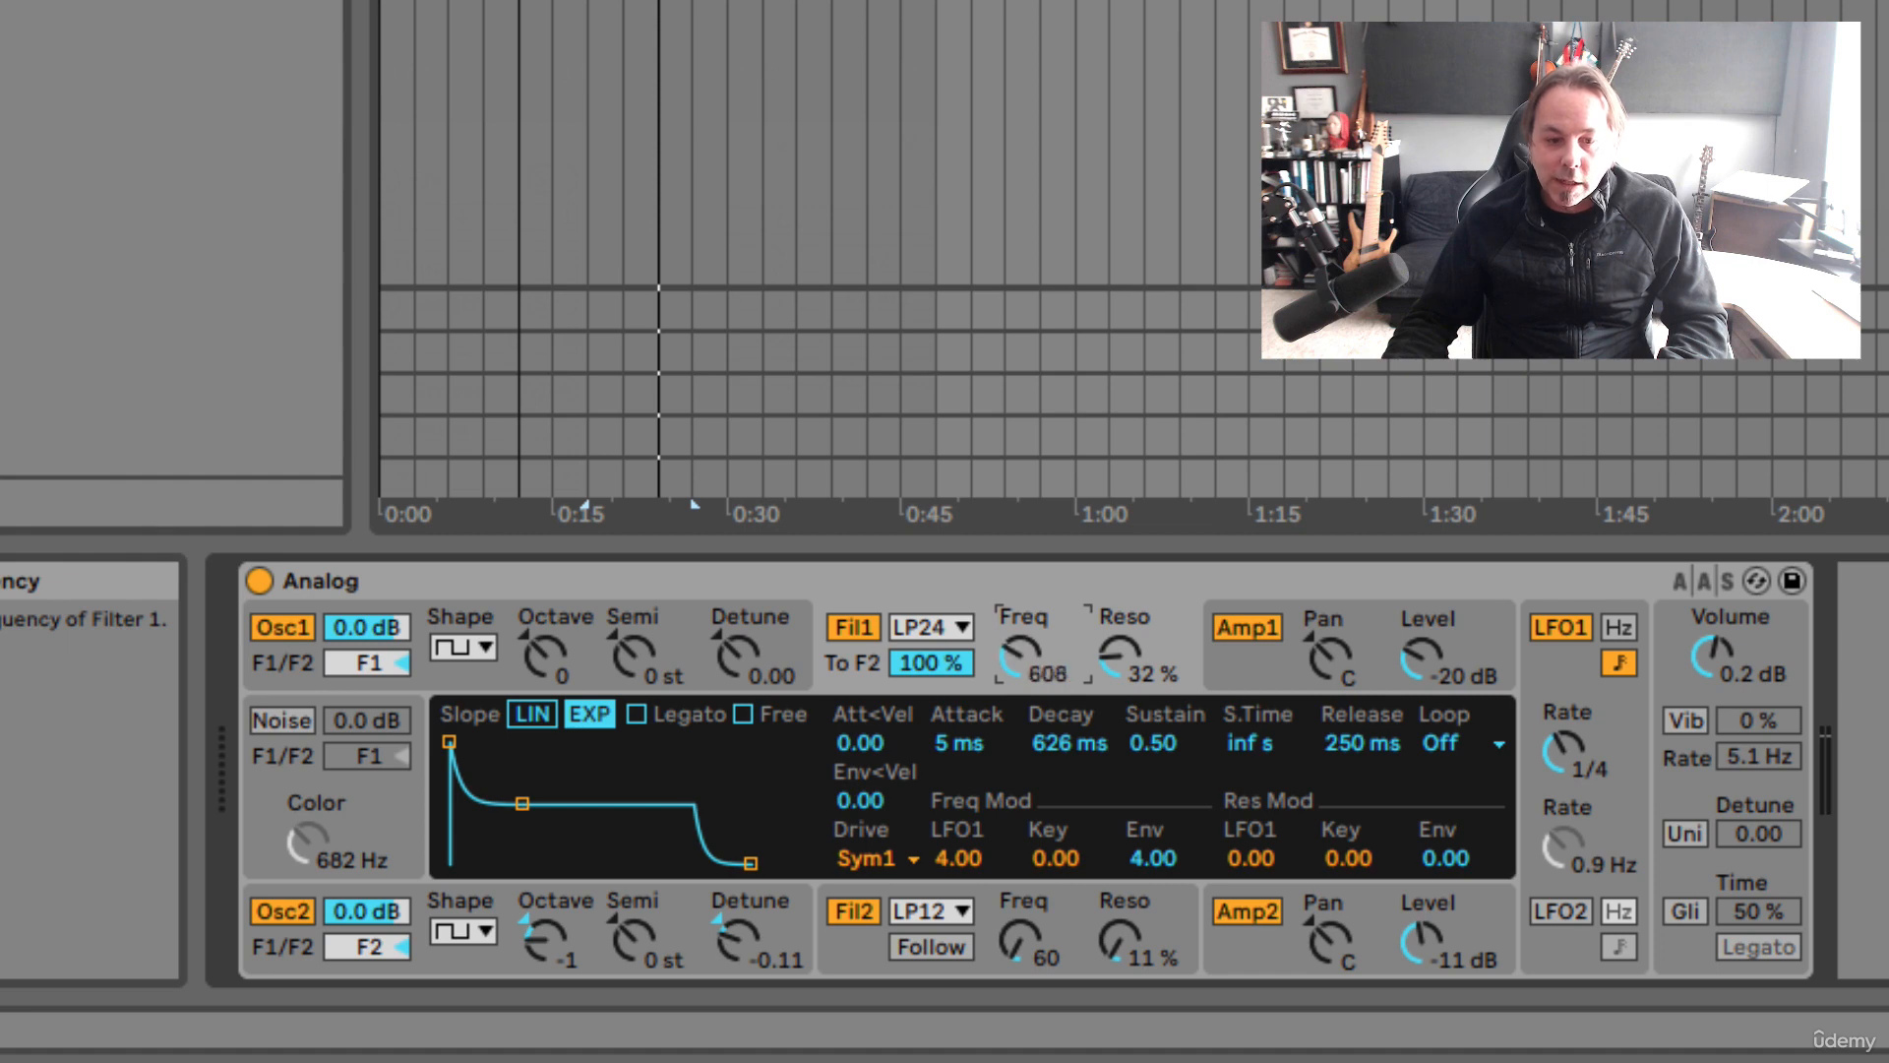
{"action": "left_click_drag", "start_coordinate": [1015, 657], "coordinate": [1016, 669]}
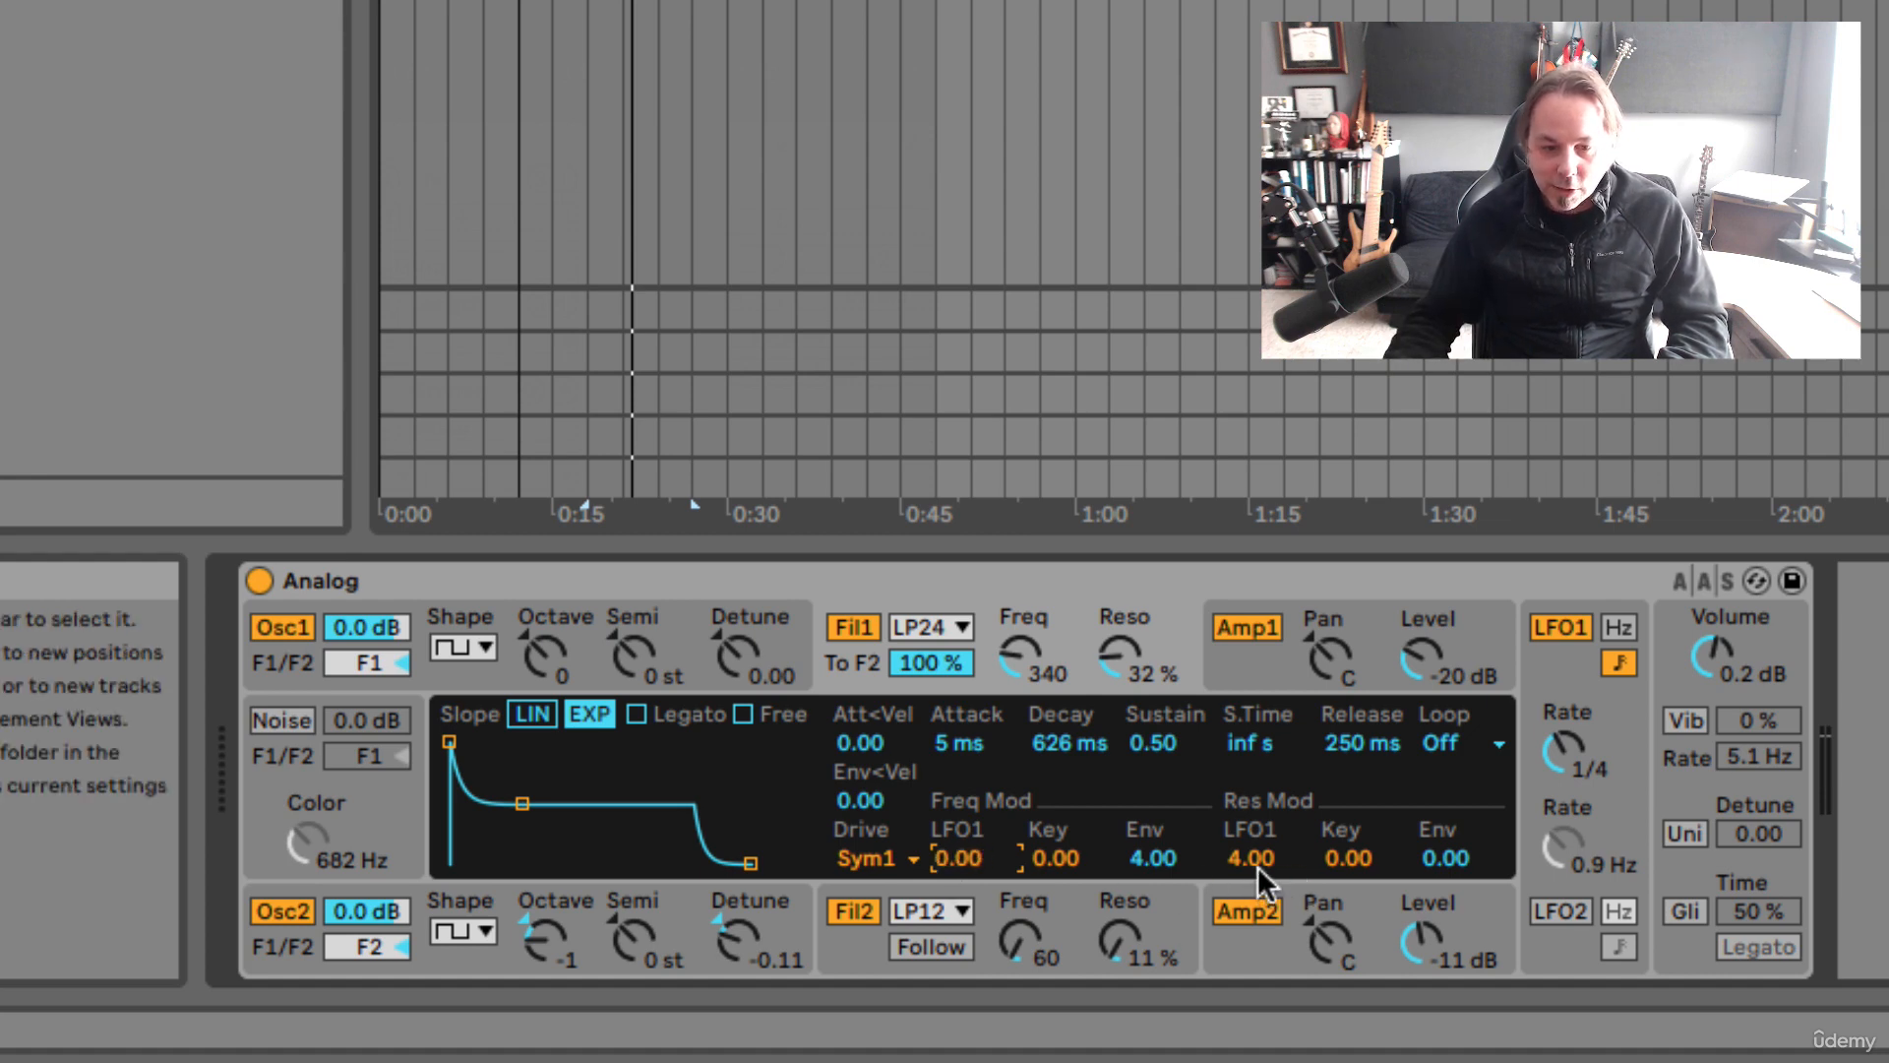
{"action": "key", "text": "space"}
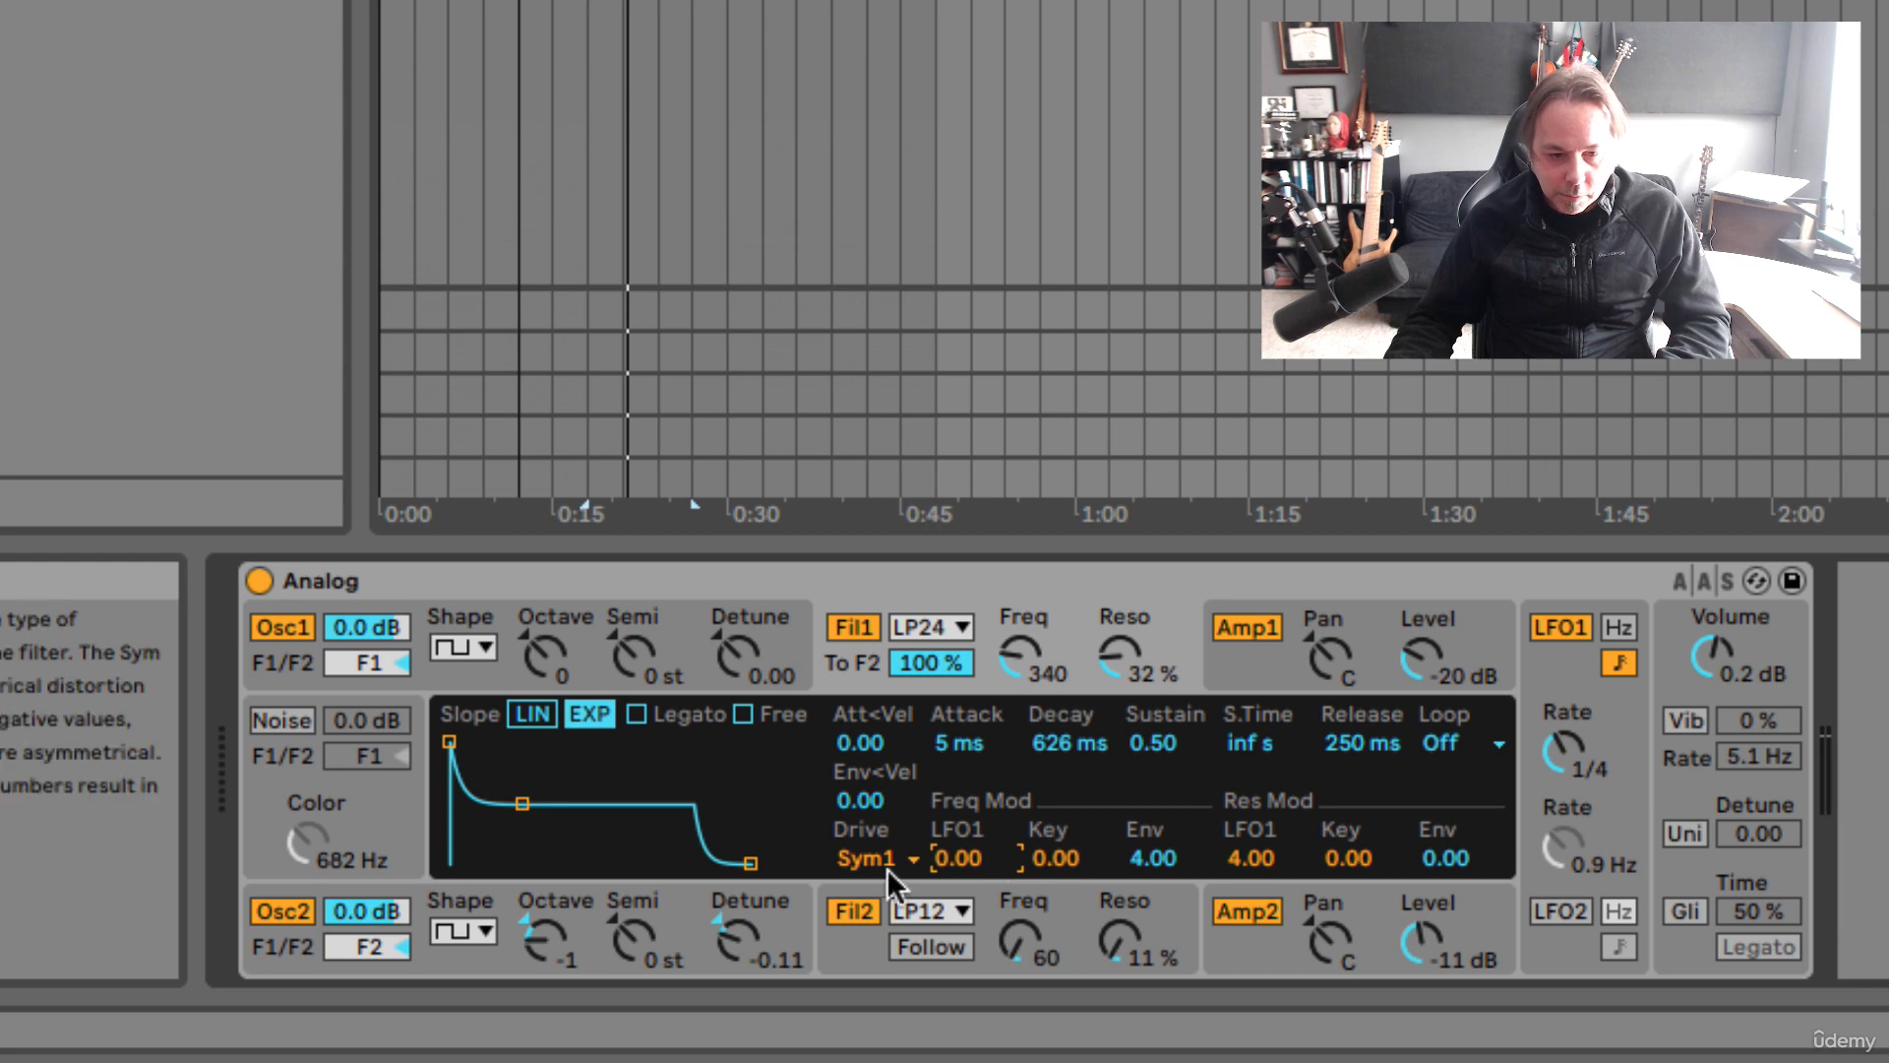
{"action": "left_click", "coordinate": [499, 605]}
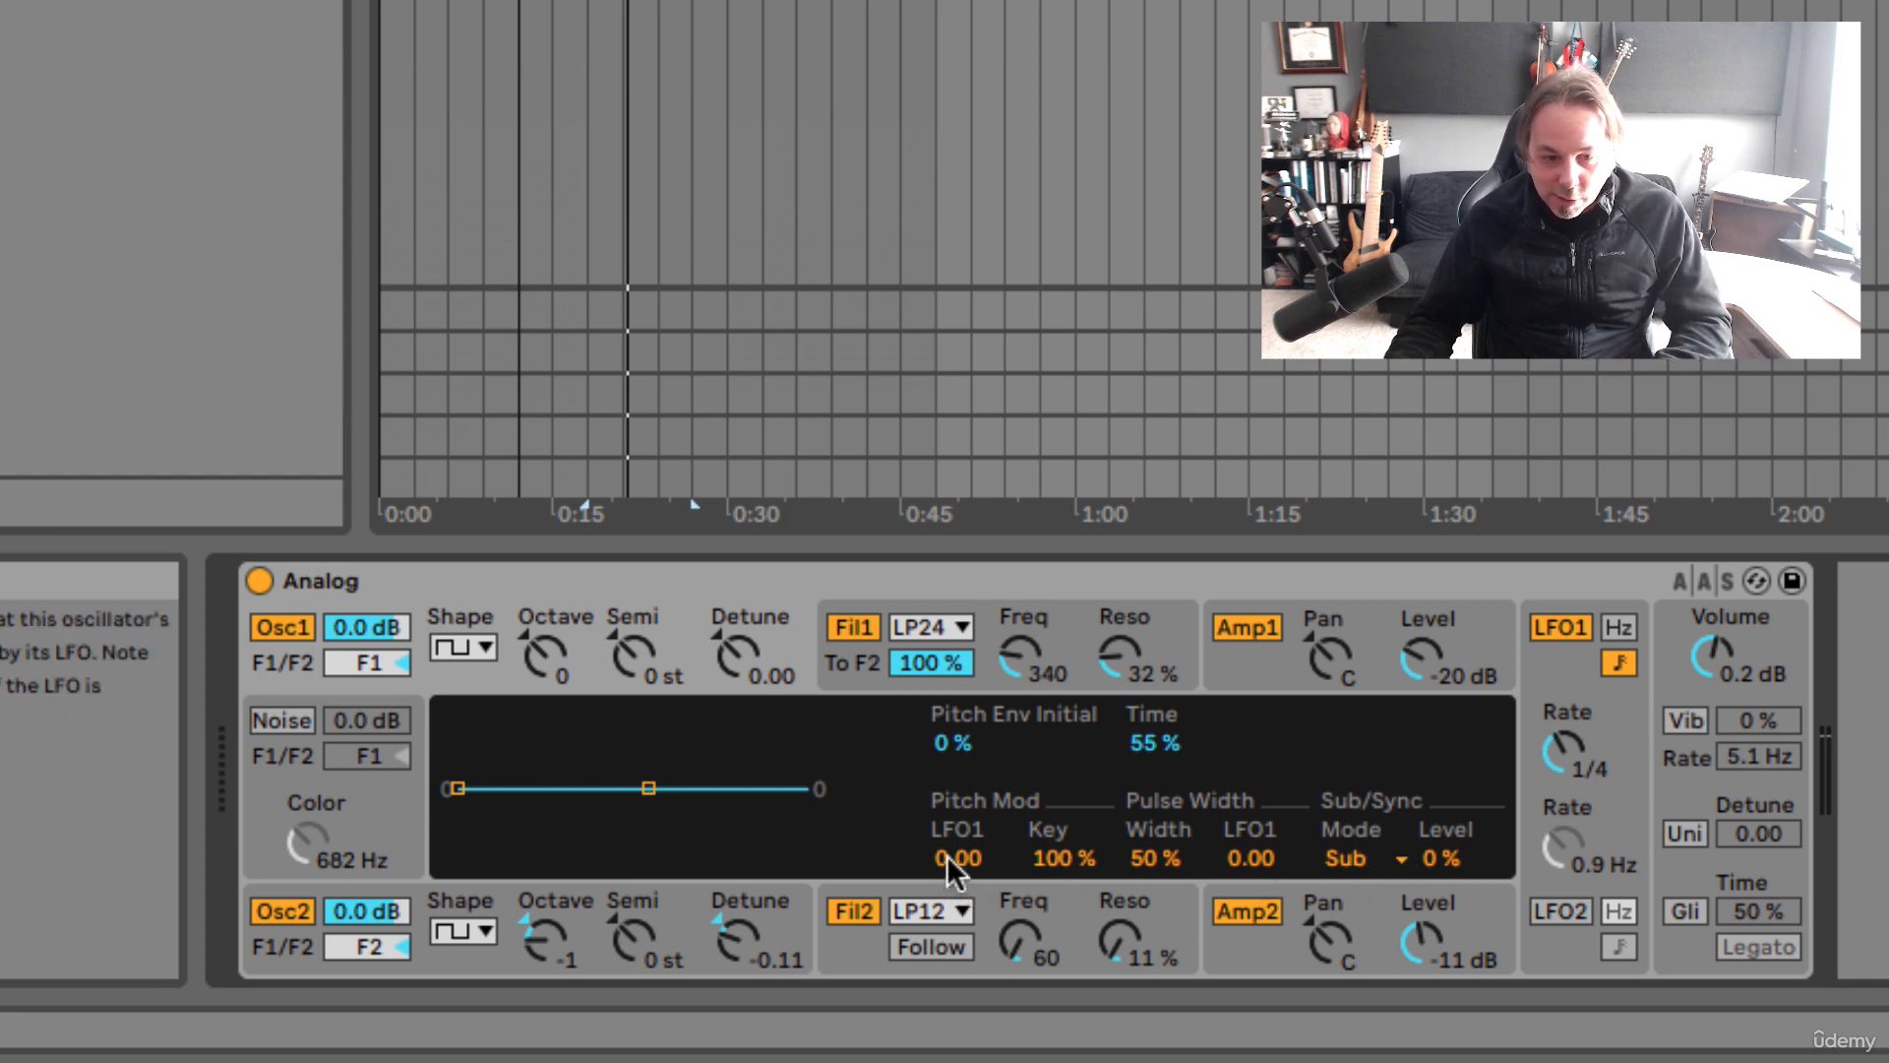
Set Osc1's LFO1 pitch modulation amount to 1.00
{"action": "left_click_drag", "start_coordinate": [947, 854], "coordinate": [946, 758]}
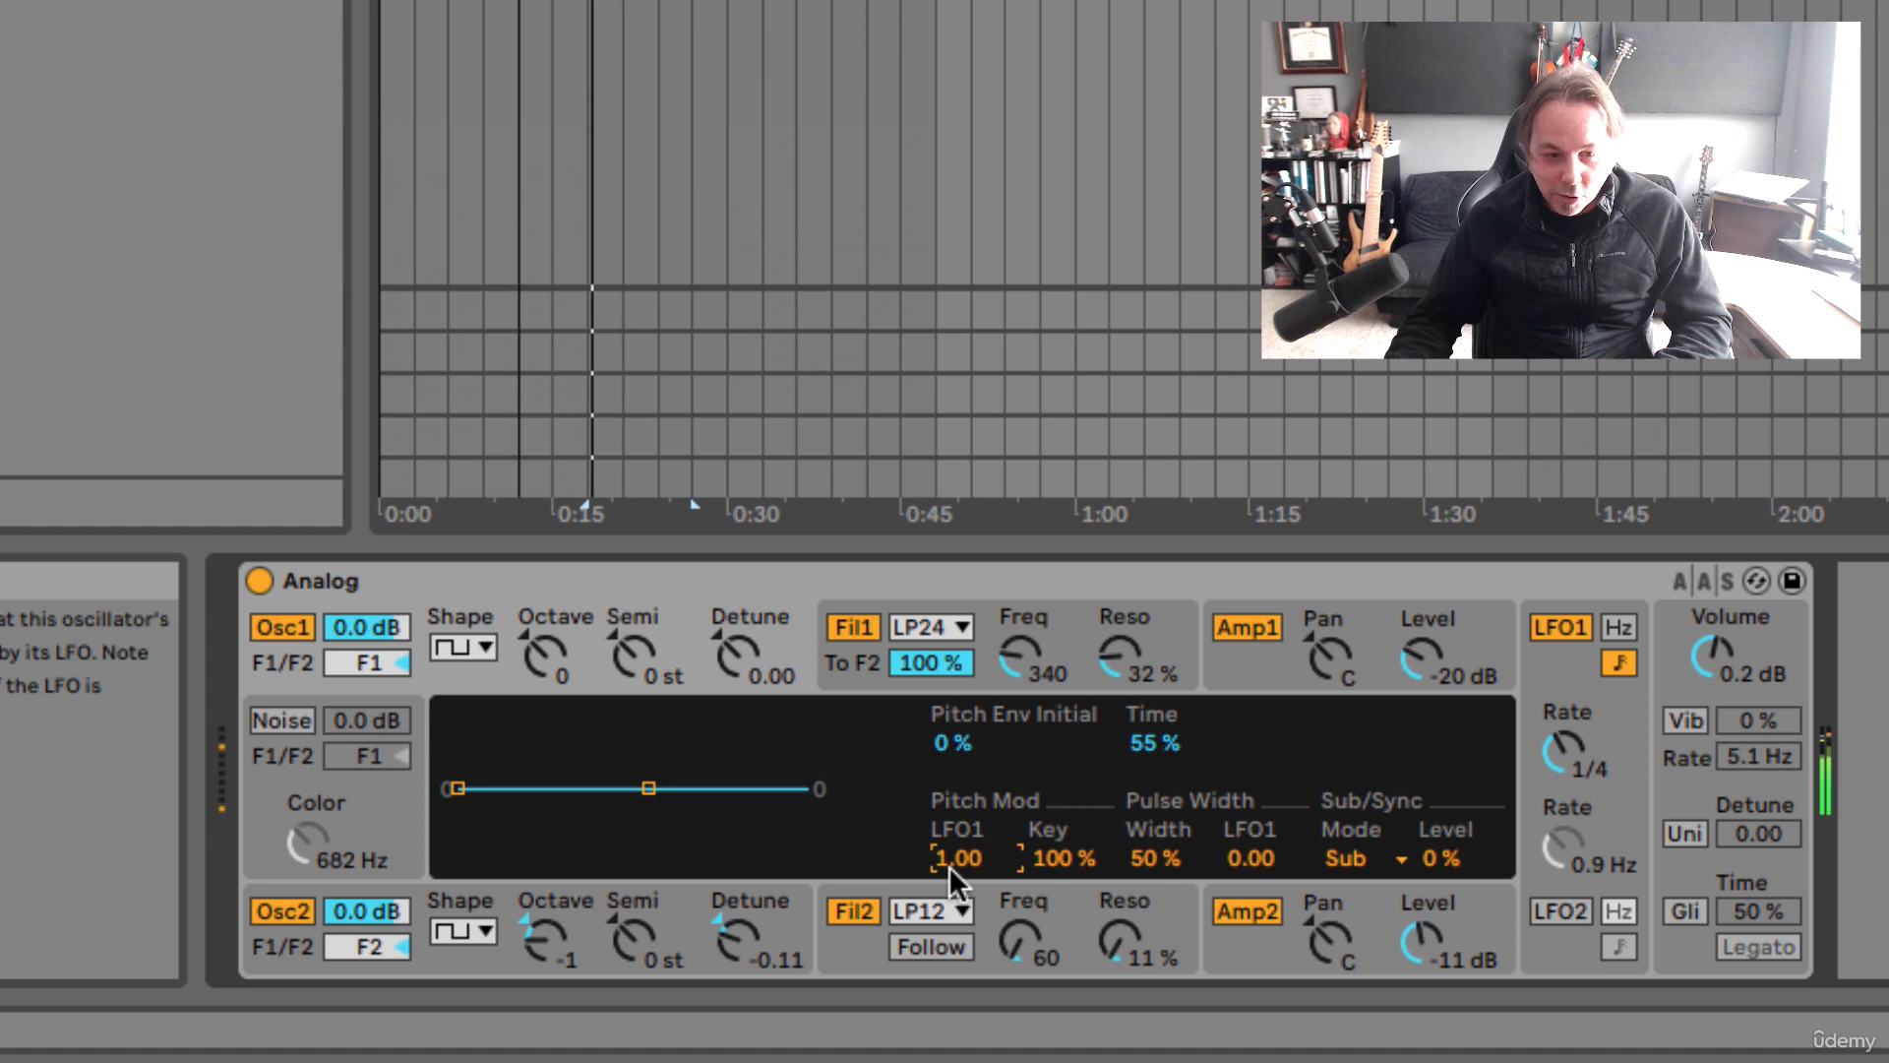